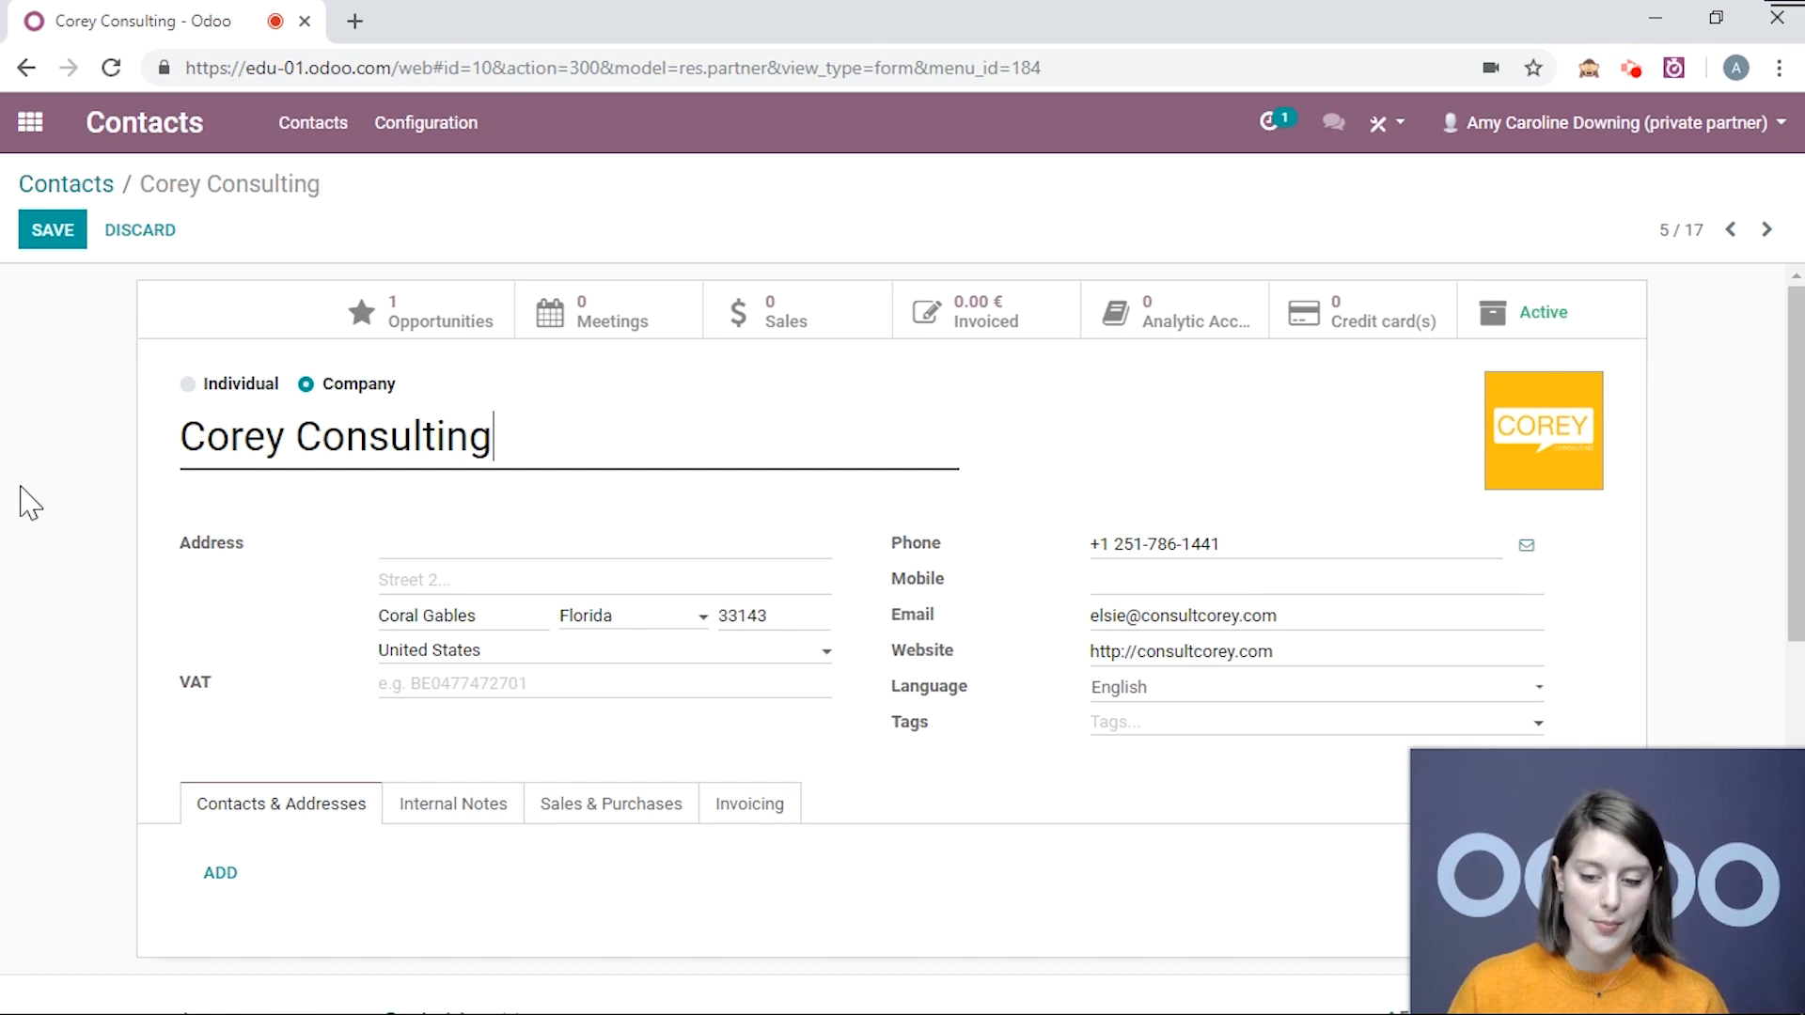
# Step: Look over the Corey Consulting contact details and the blank form for adding a related contact, then discard that form
pyautogui.scroll(-2, 23, 502)
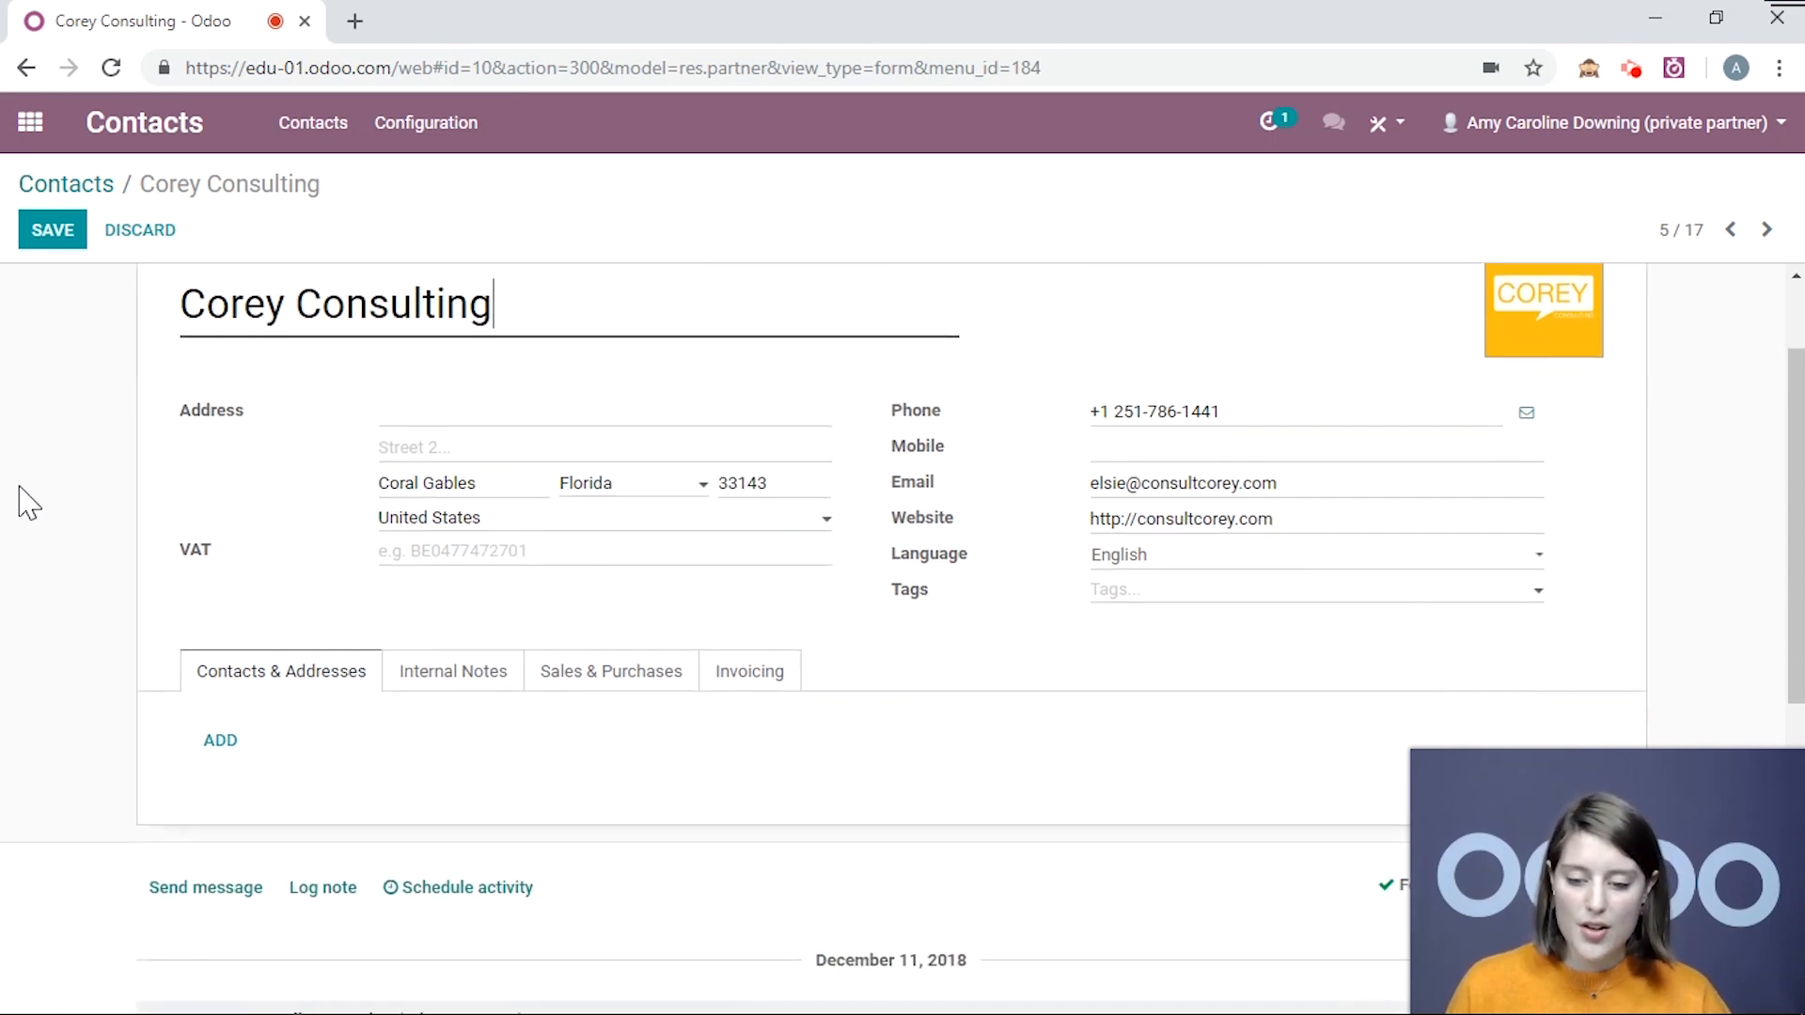
pyautogui.scroll(2, 38, 505)
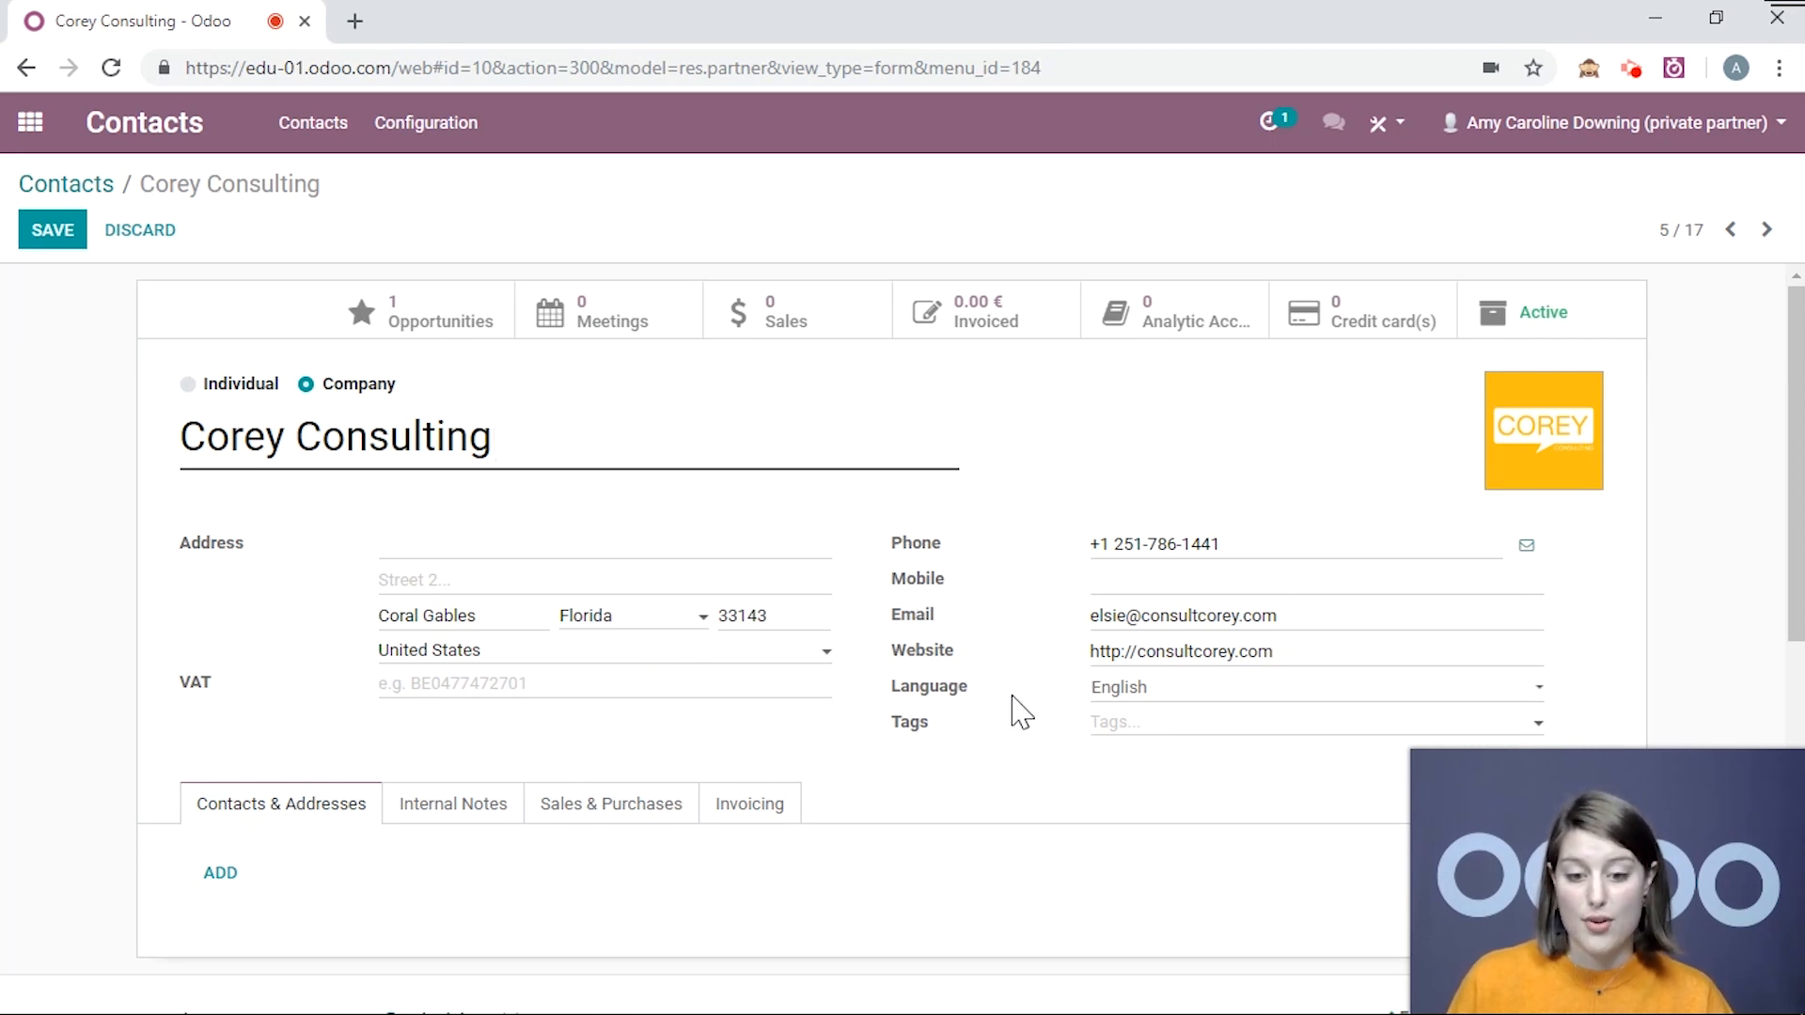
pyautogui.scroll(-2, 279, 617)
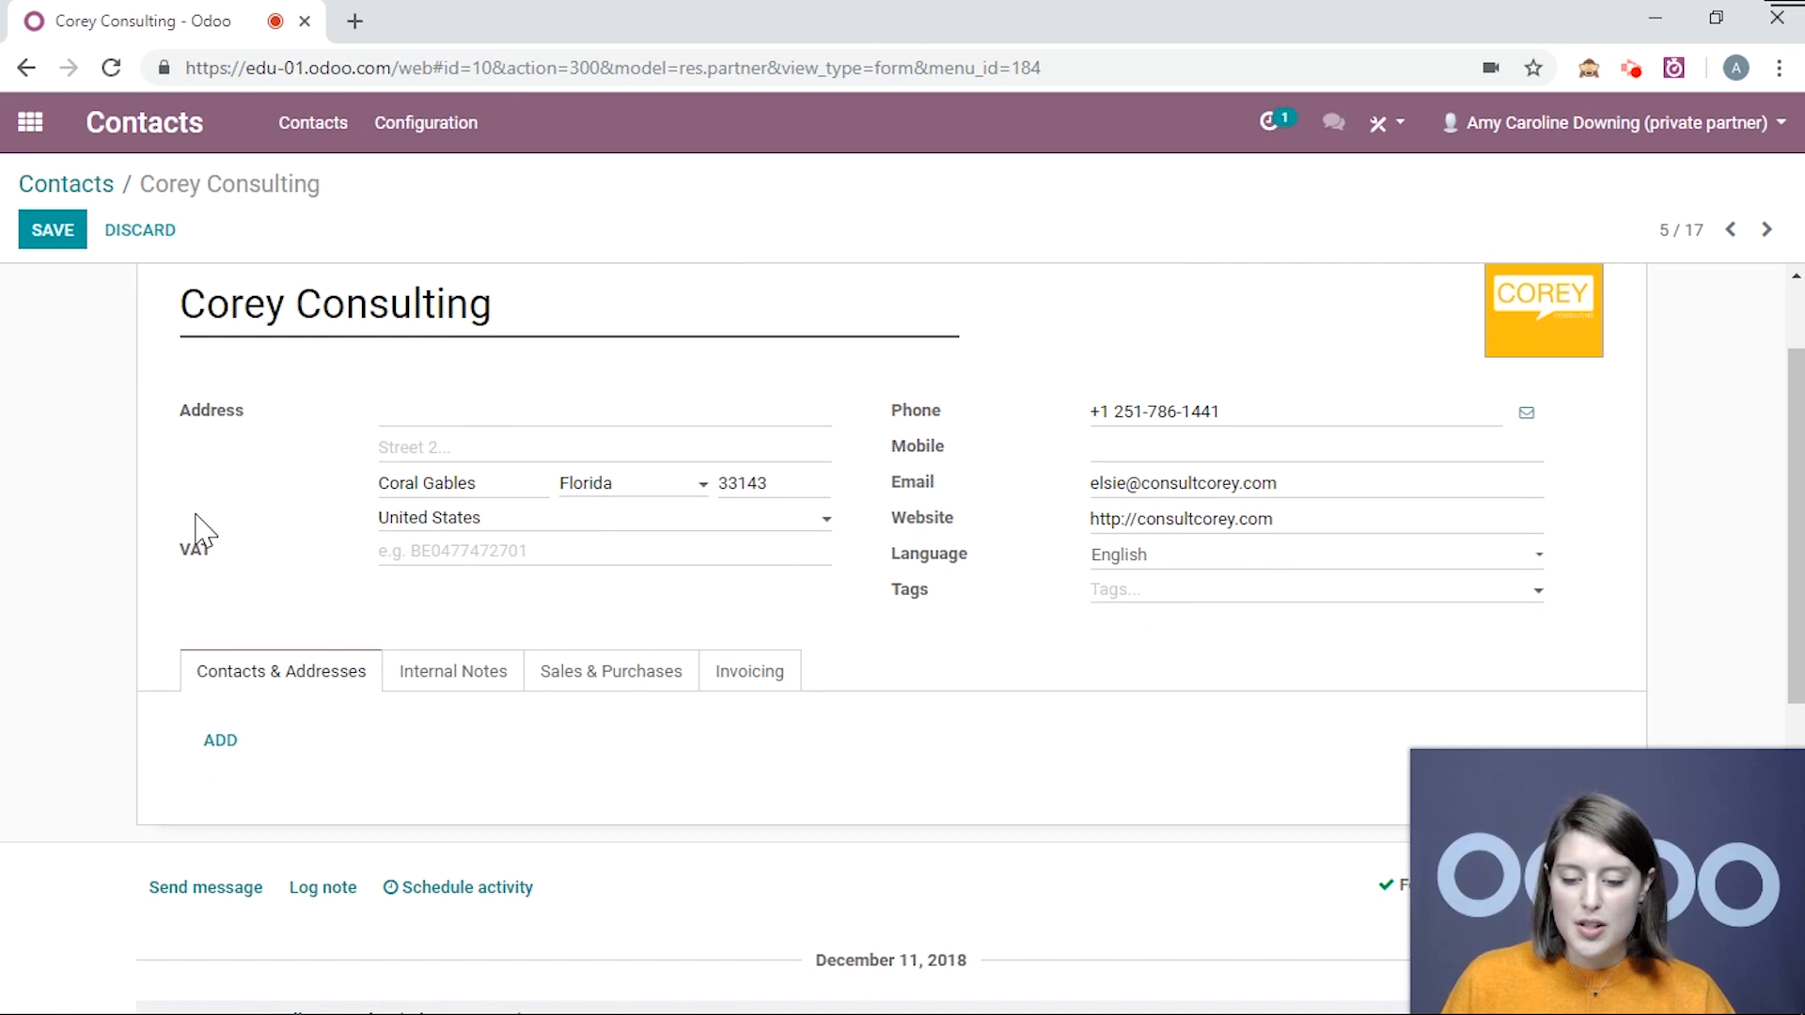
pyautogui.scroll(2, 376, 695)
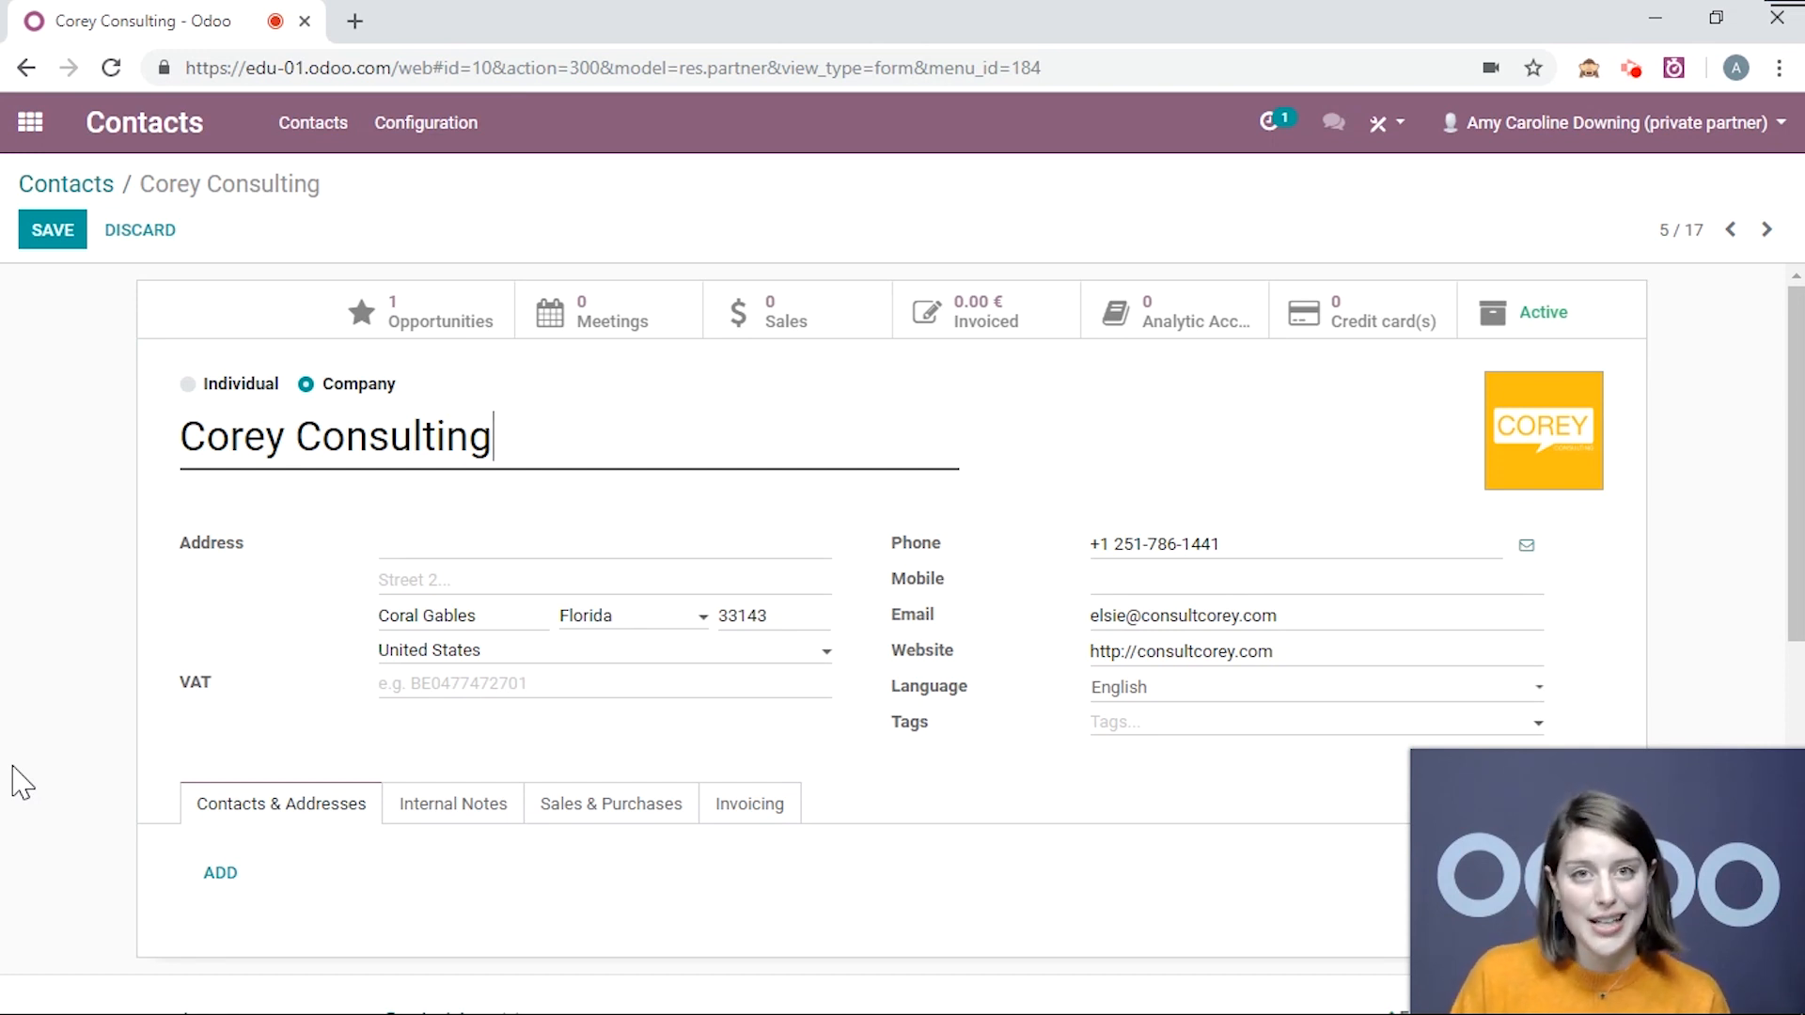
pyautogui.click(218, 872)
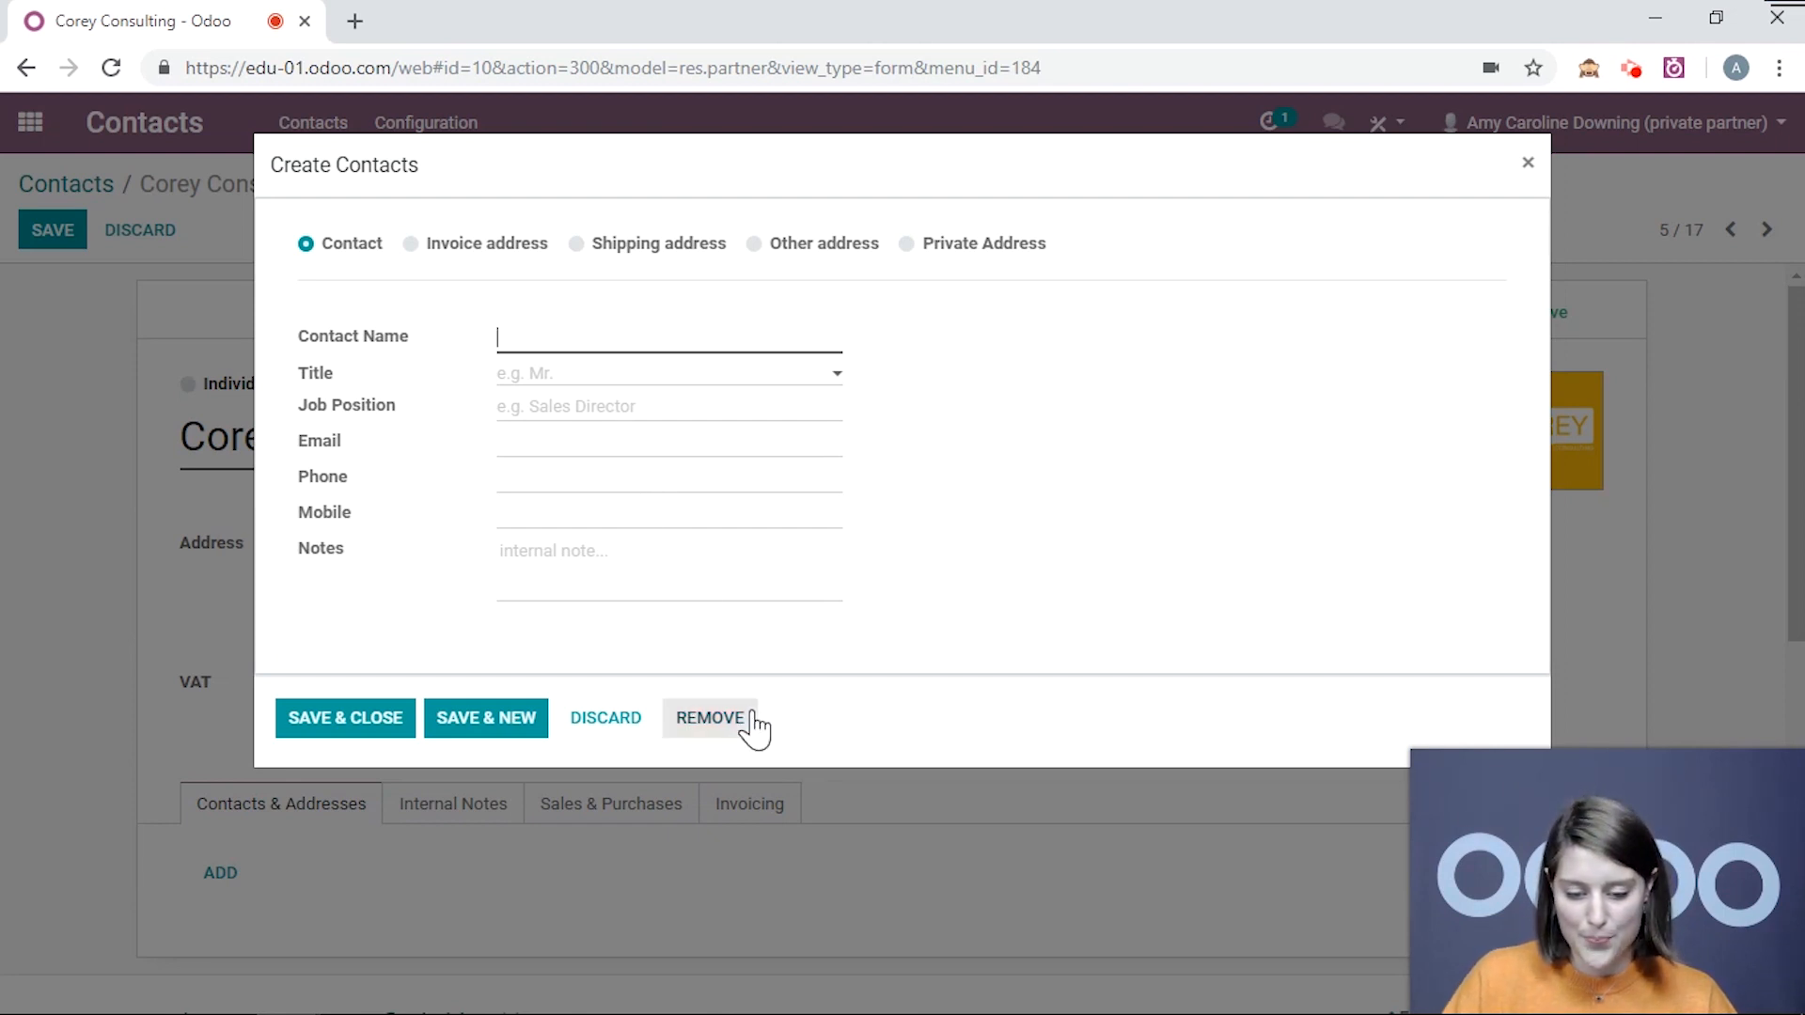
pyautogui.click(606, 718)
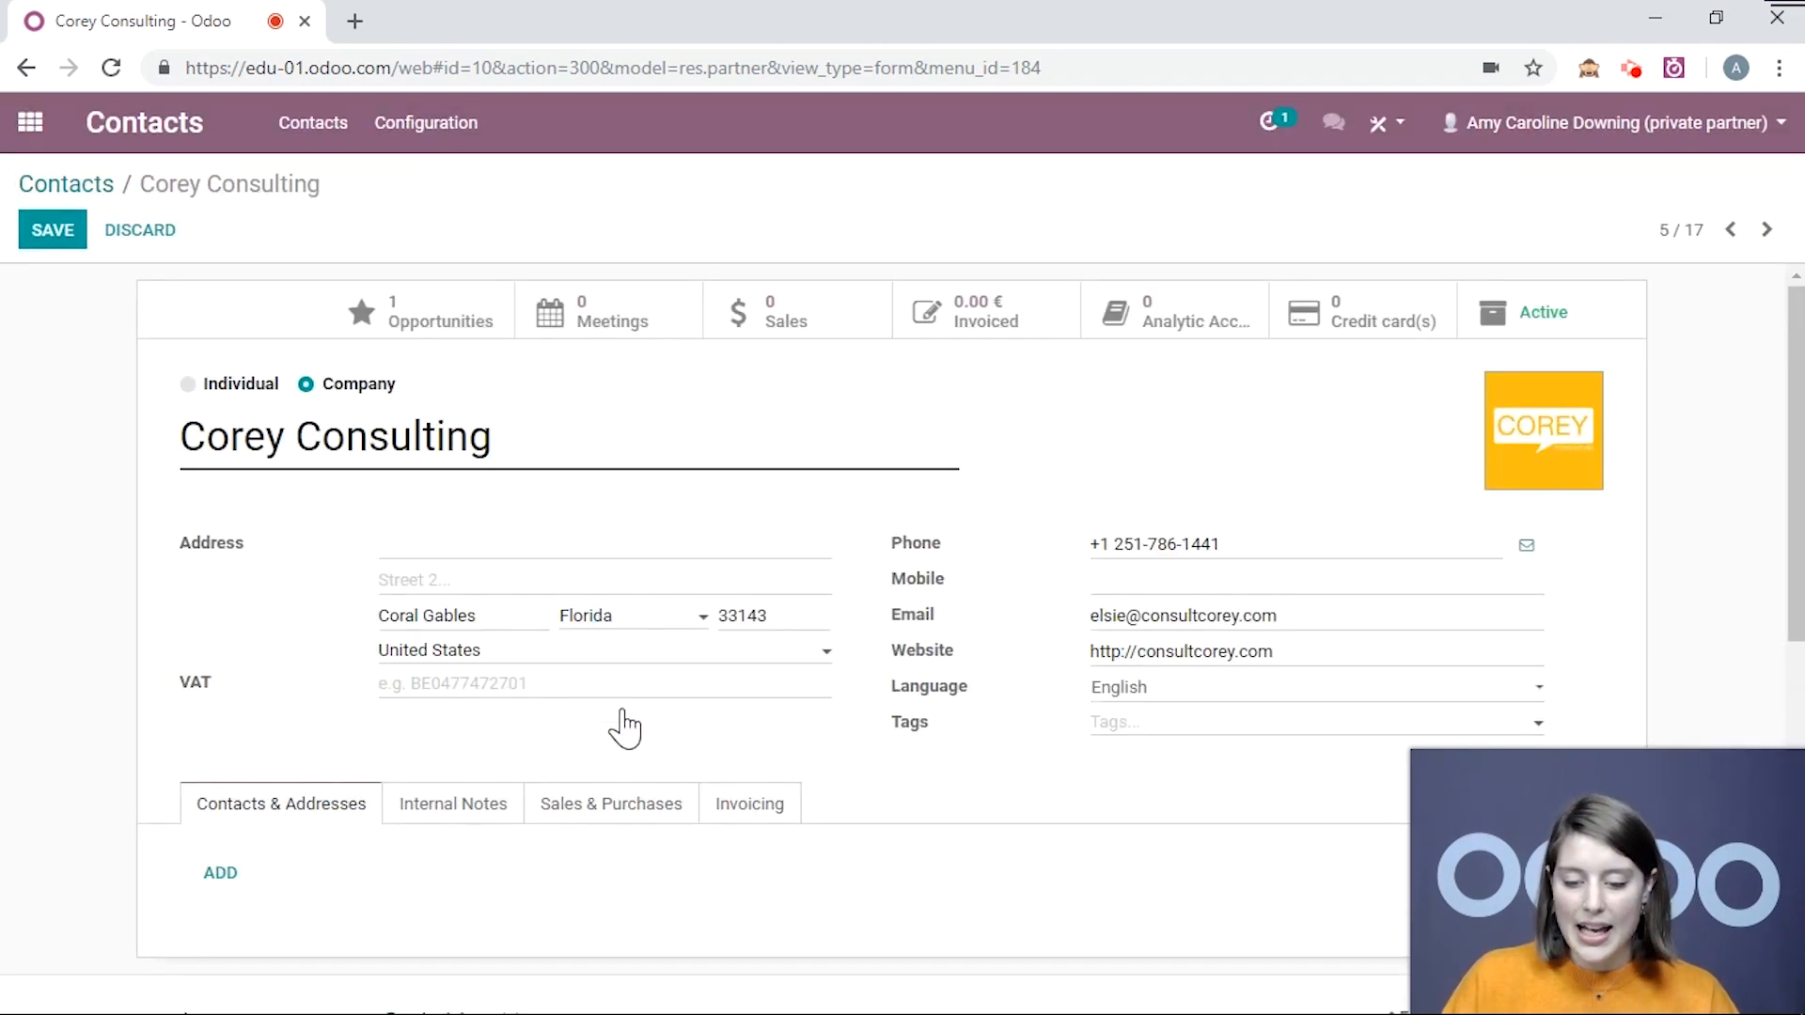
# Step: Examine the internal notes, sales and purchases, and invoicing sections of the Corey Consulting record
pyautogui.click(456, 809)
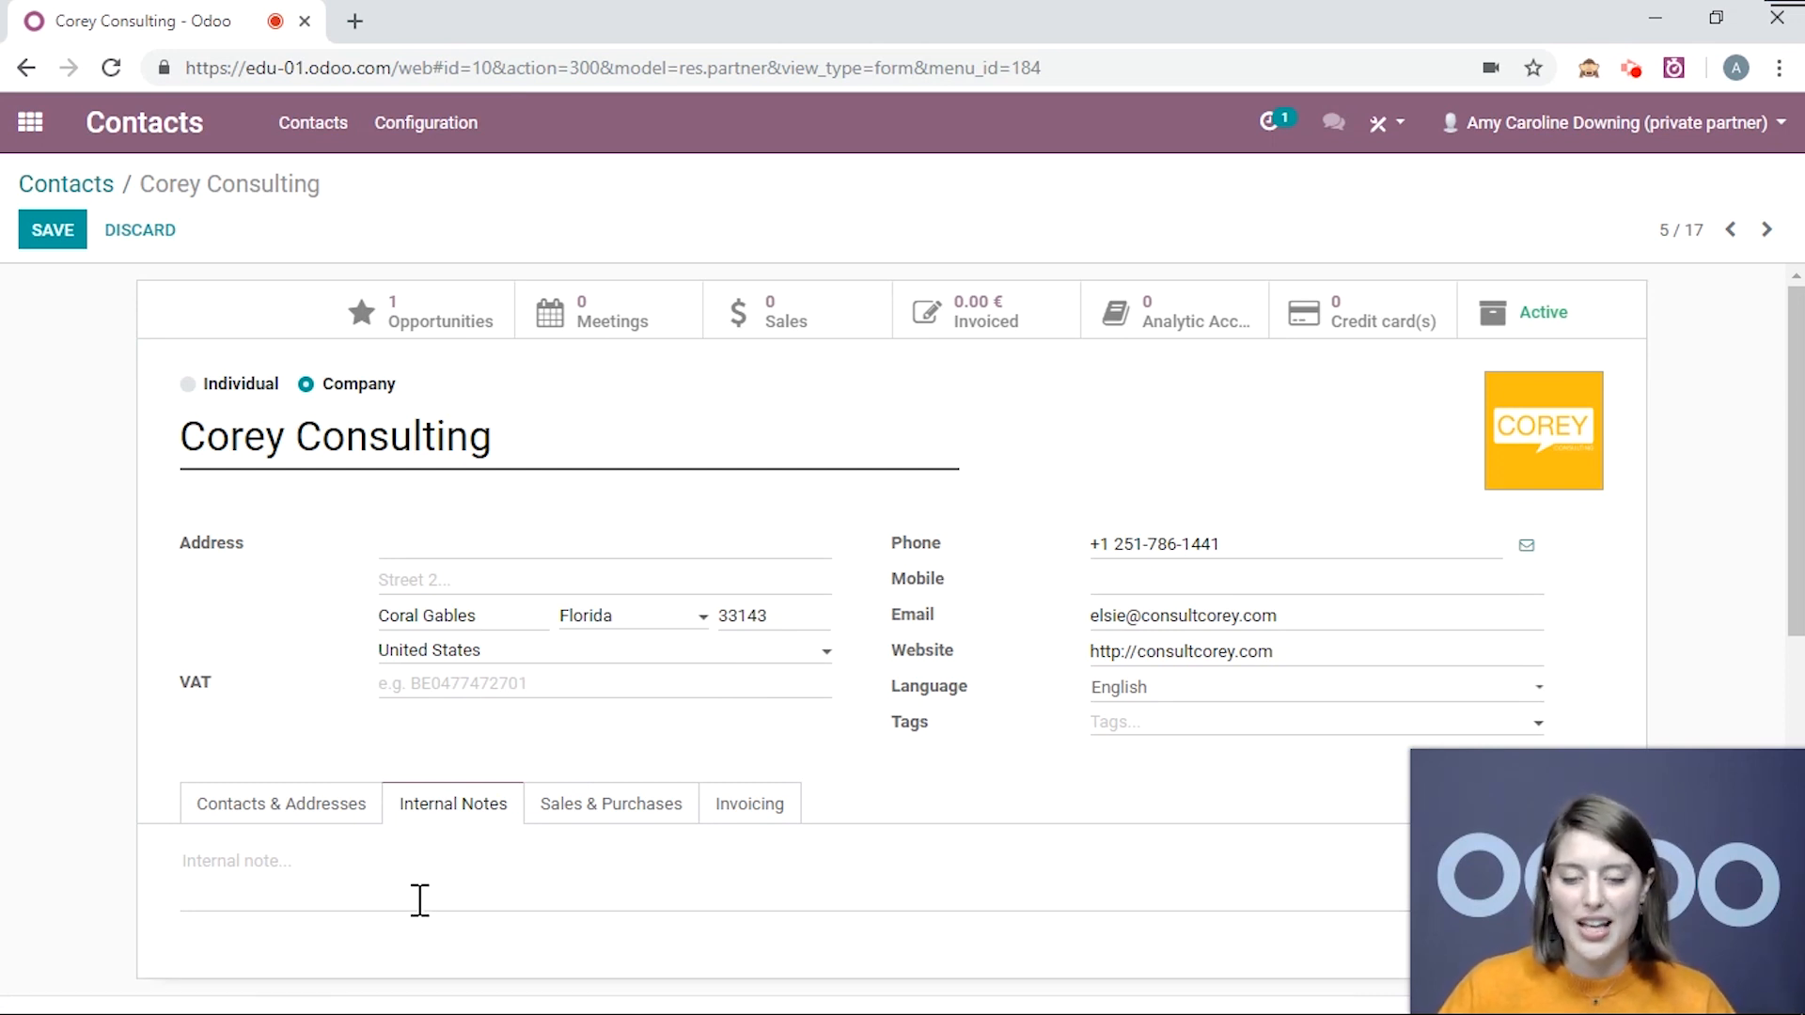
pyautogui.click(647, 818)
pyautogui.scroll(-2, 1080, 697)
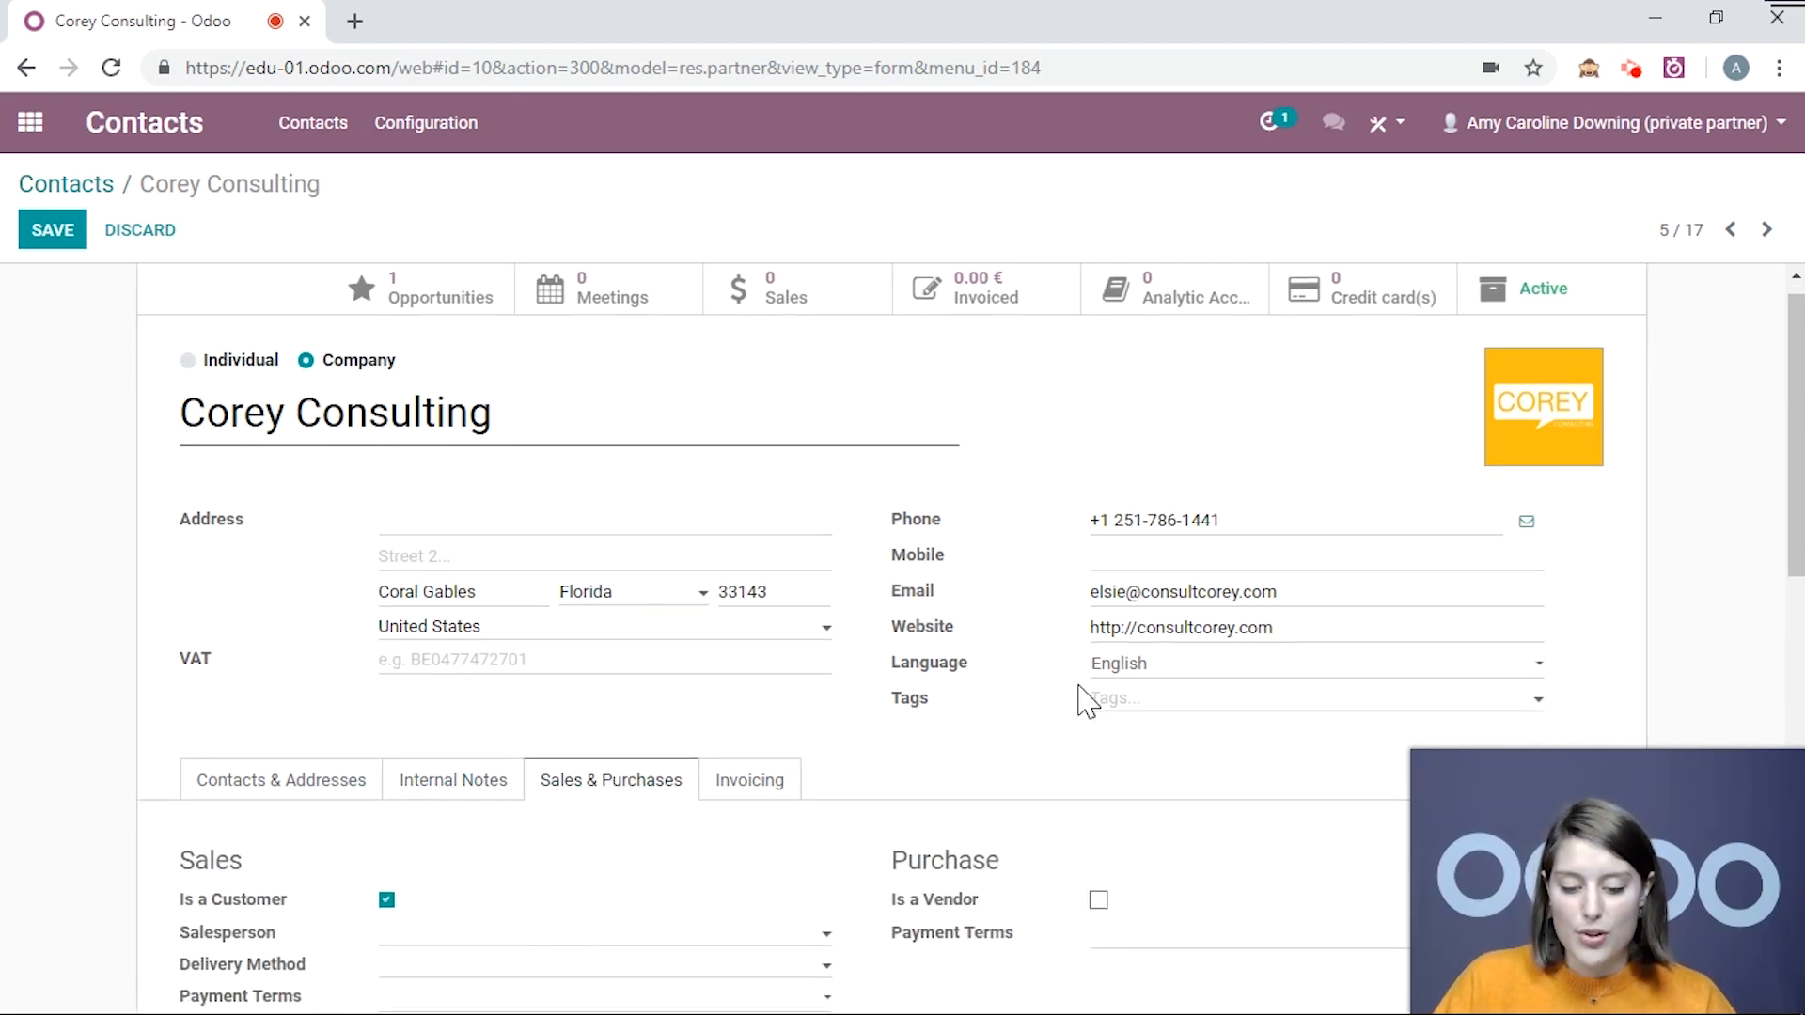
pyautogui.scroll(-6, 854, 528)
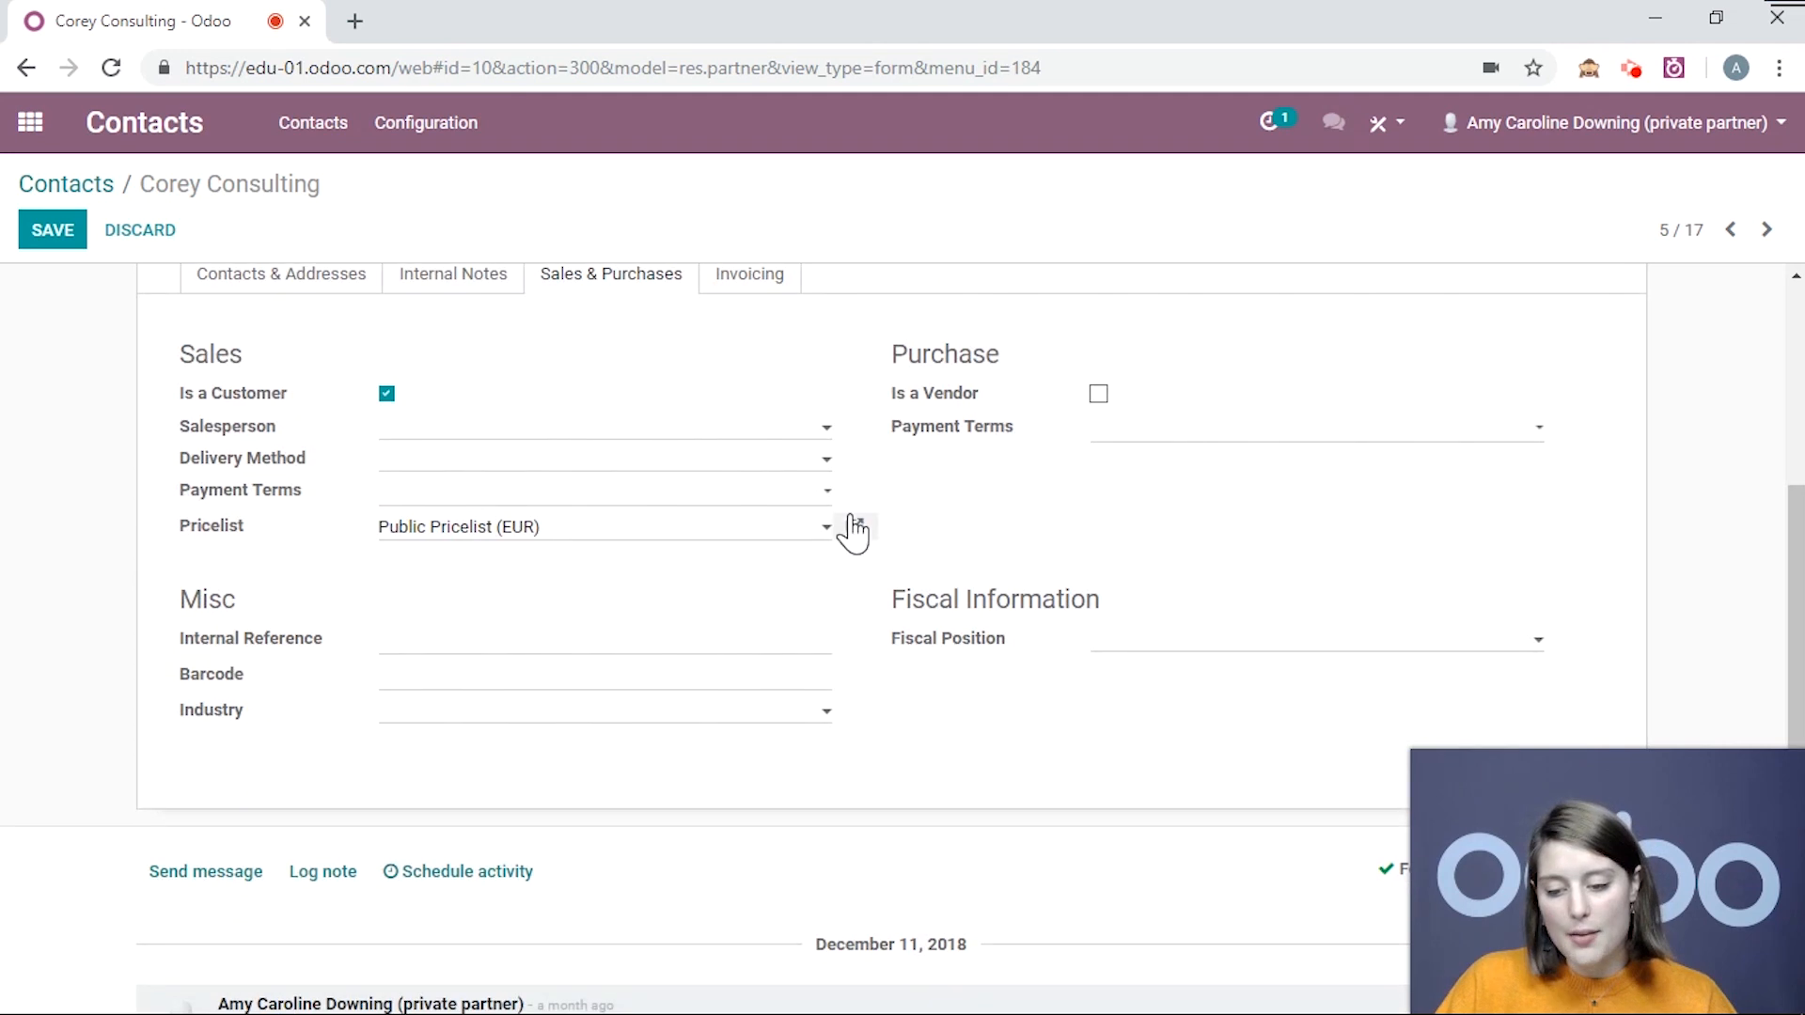
pyautogui.scroll(2, 854, 527)
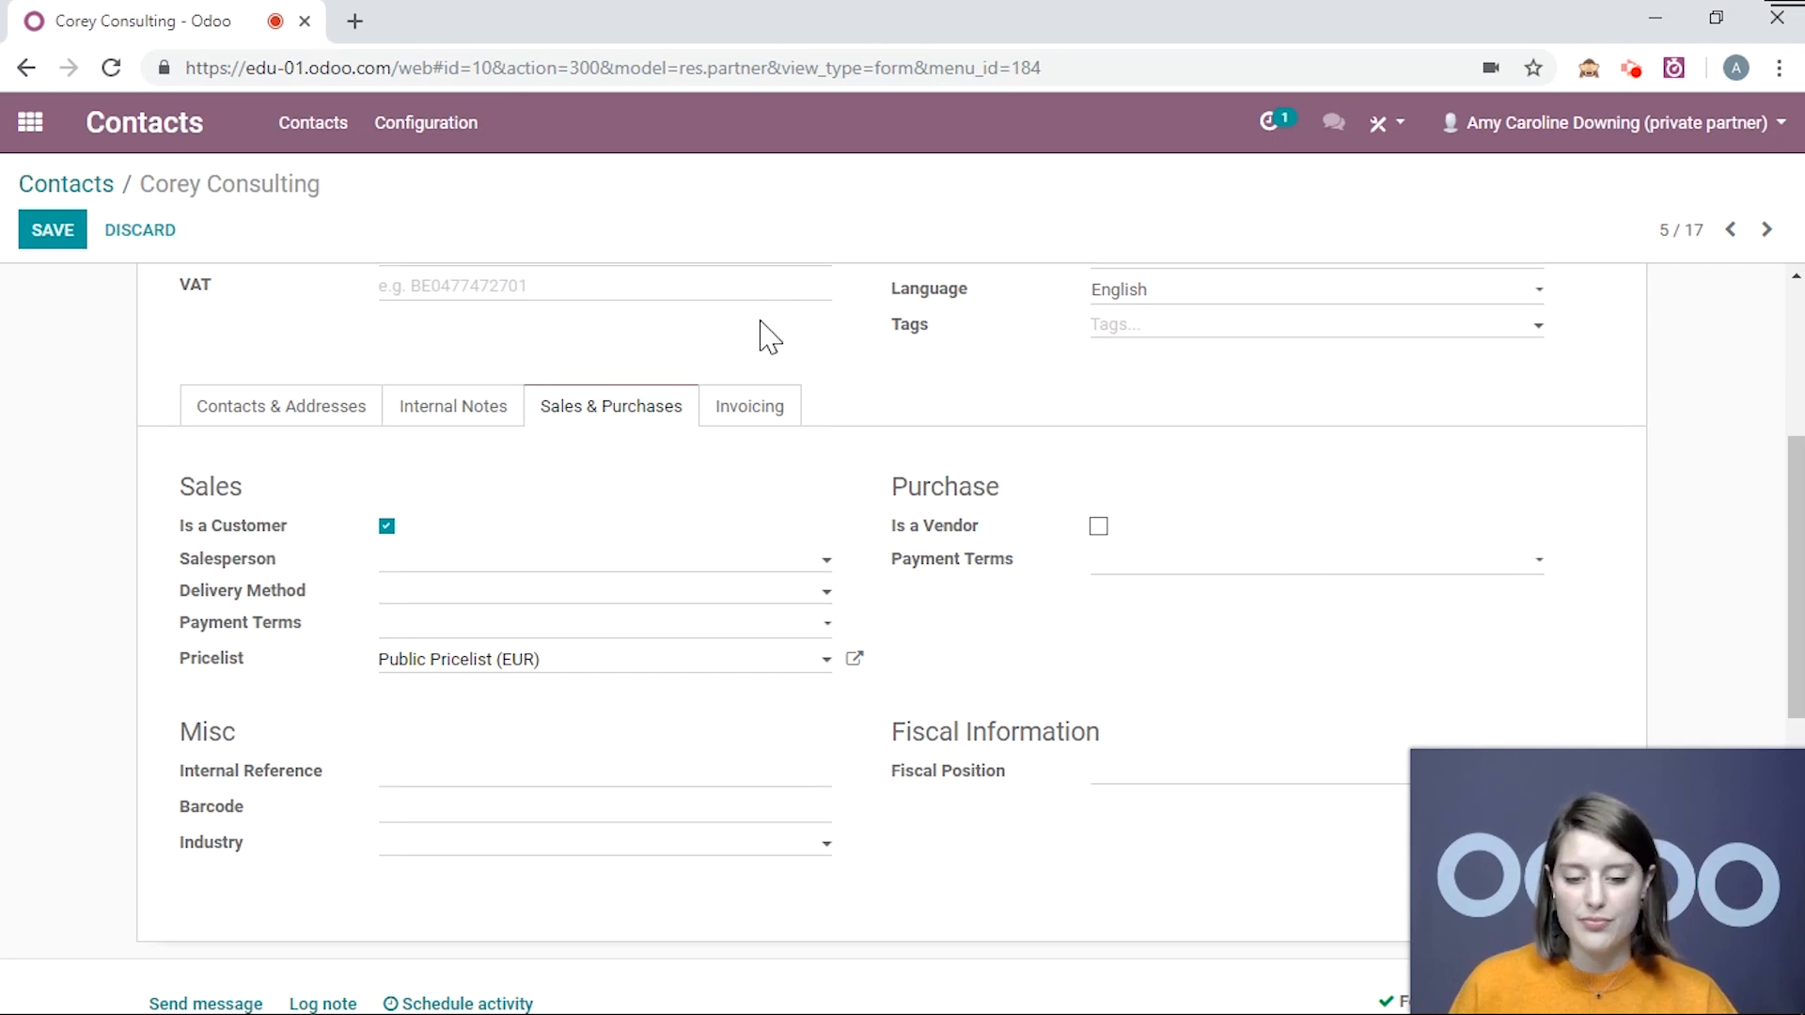
pyautogui.click(769, 419)
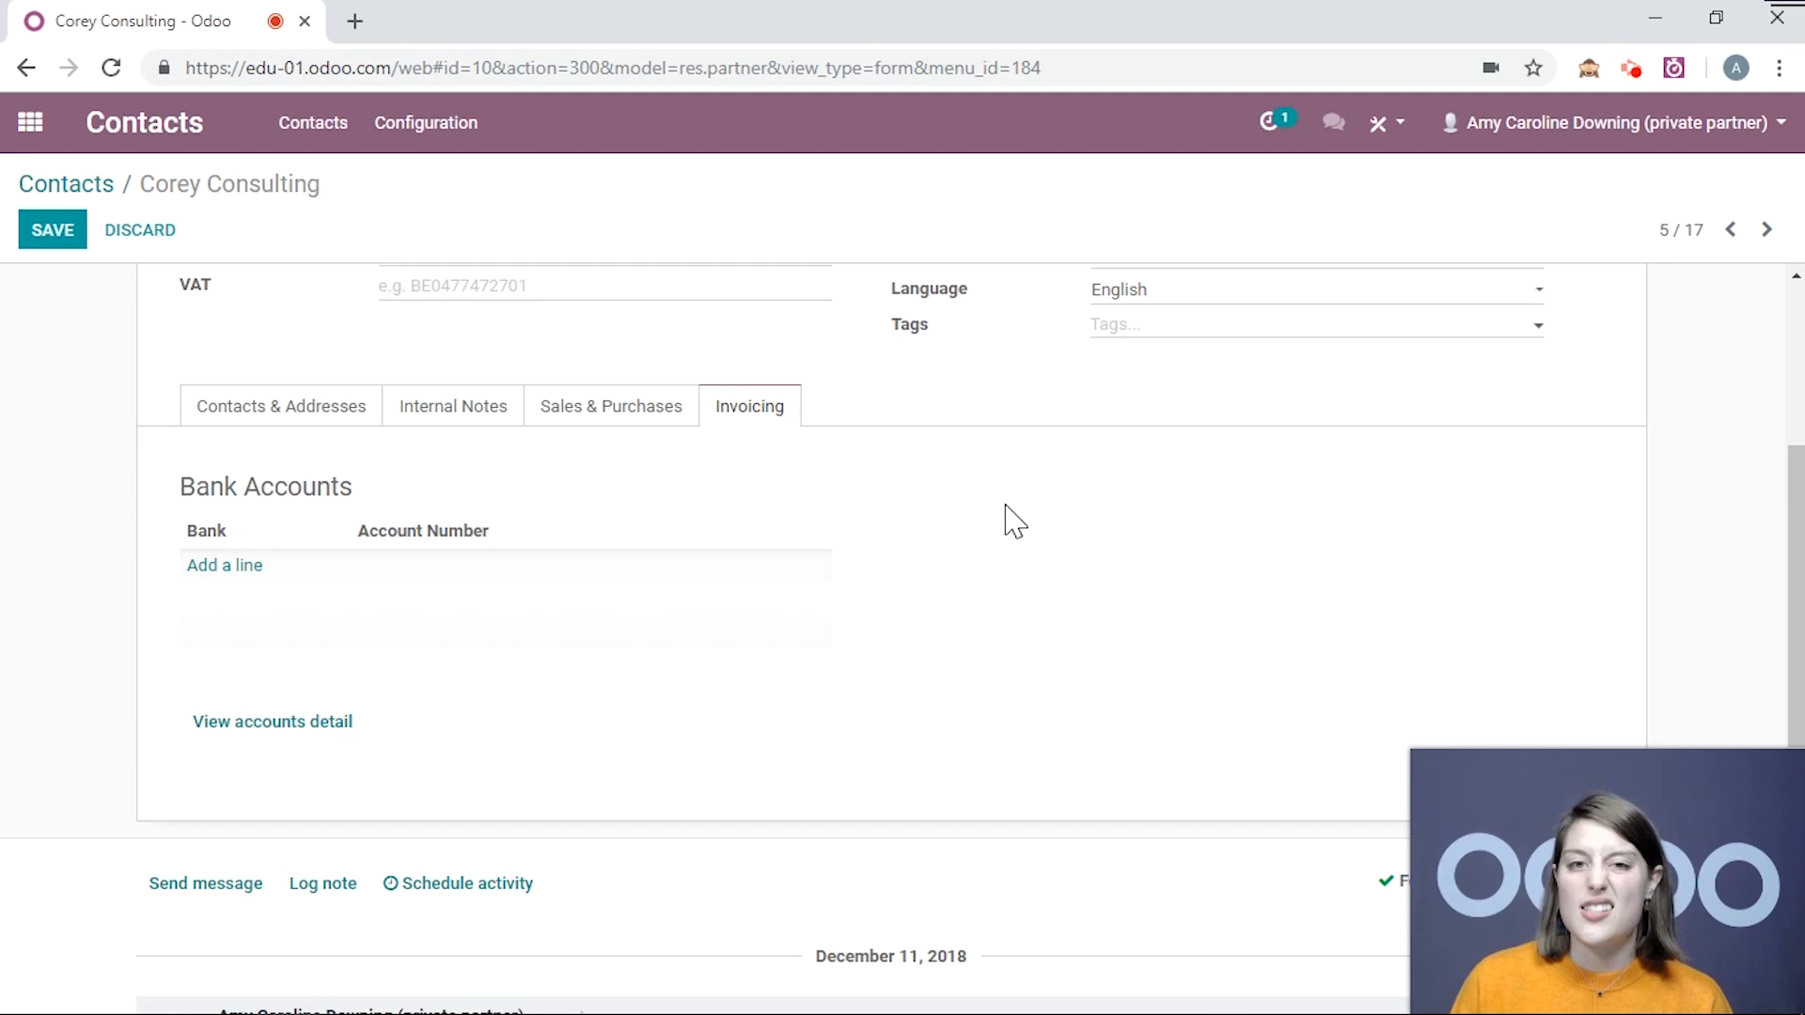
pyautogui.scroll(5, 1006, 517)
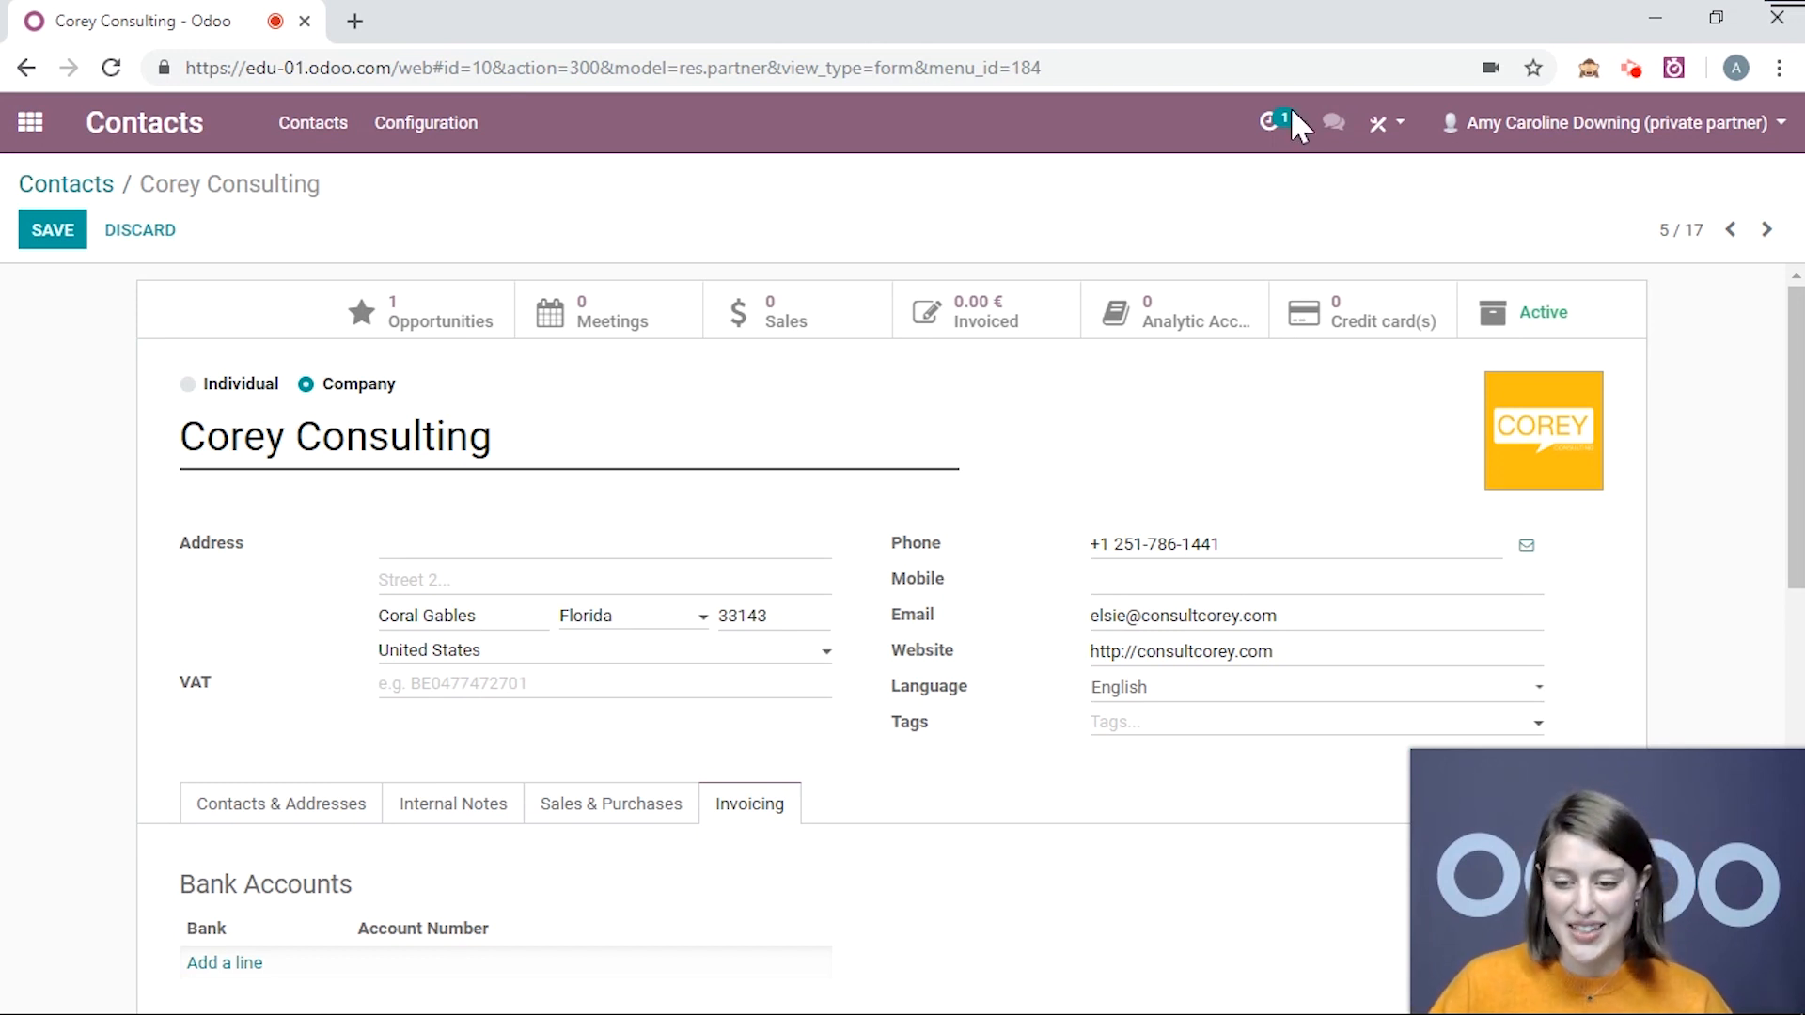
# Step: Save the Corey Consulting record and return to the contacts overview
pyautogui.click(56, 243)
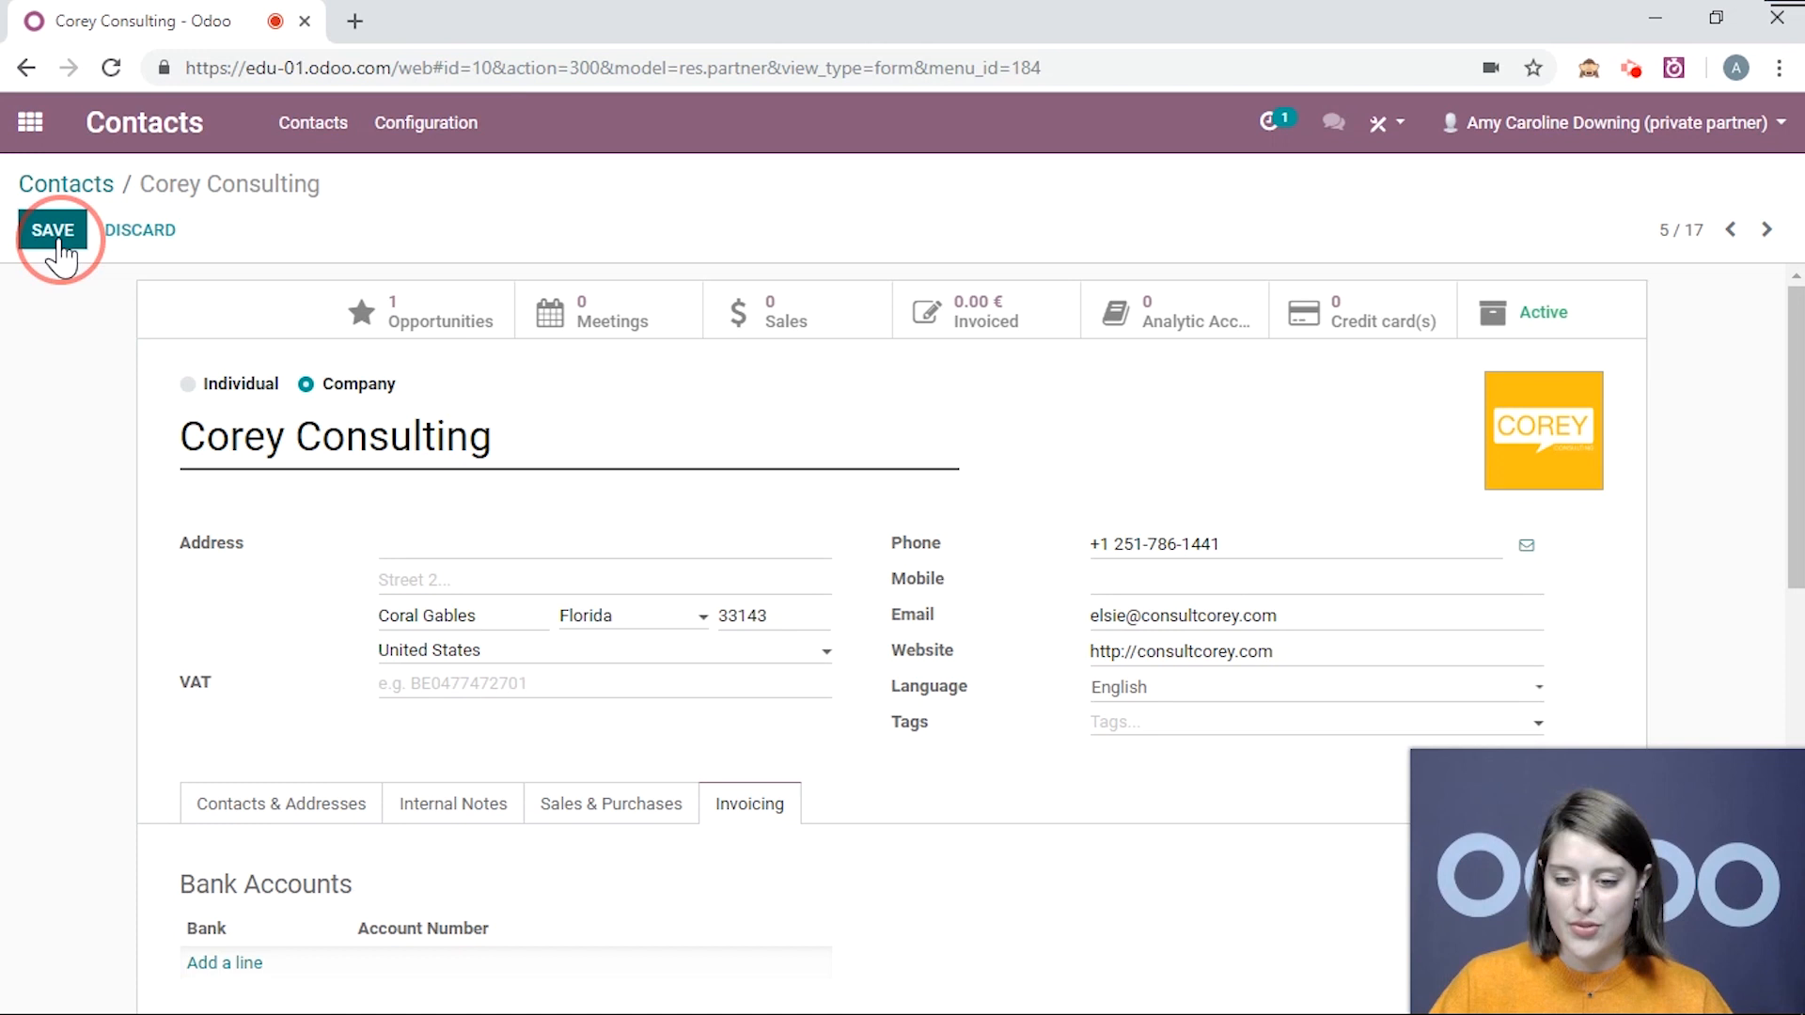
pyautogui.click(58, 182)
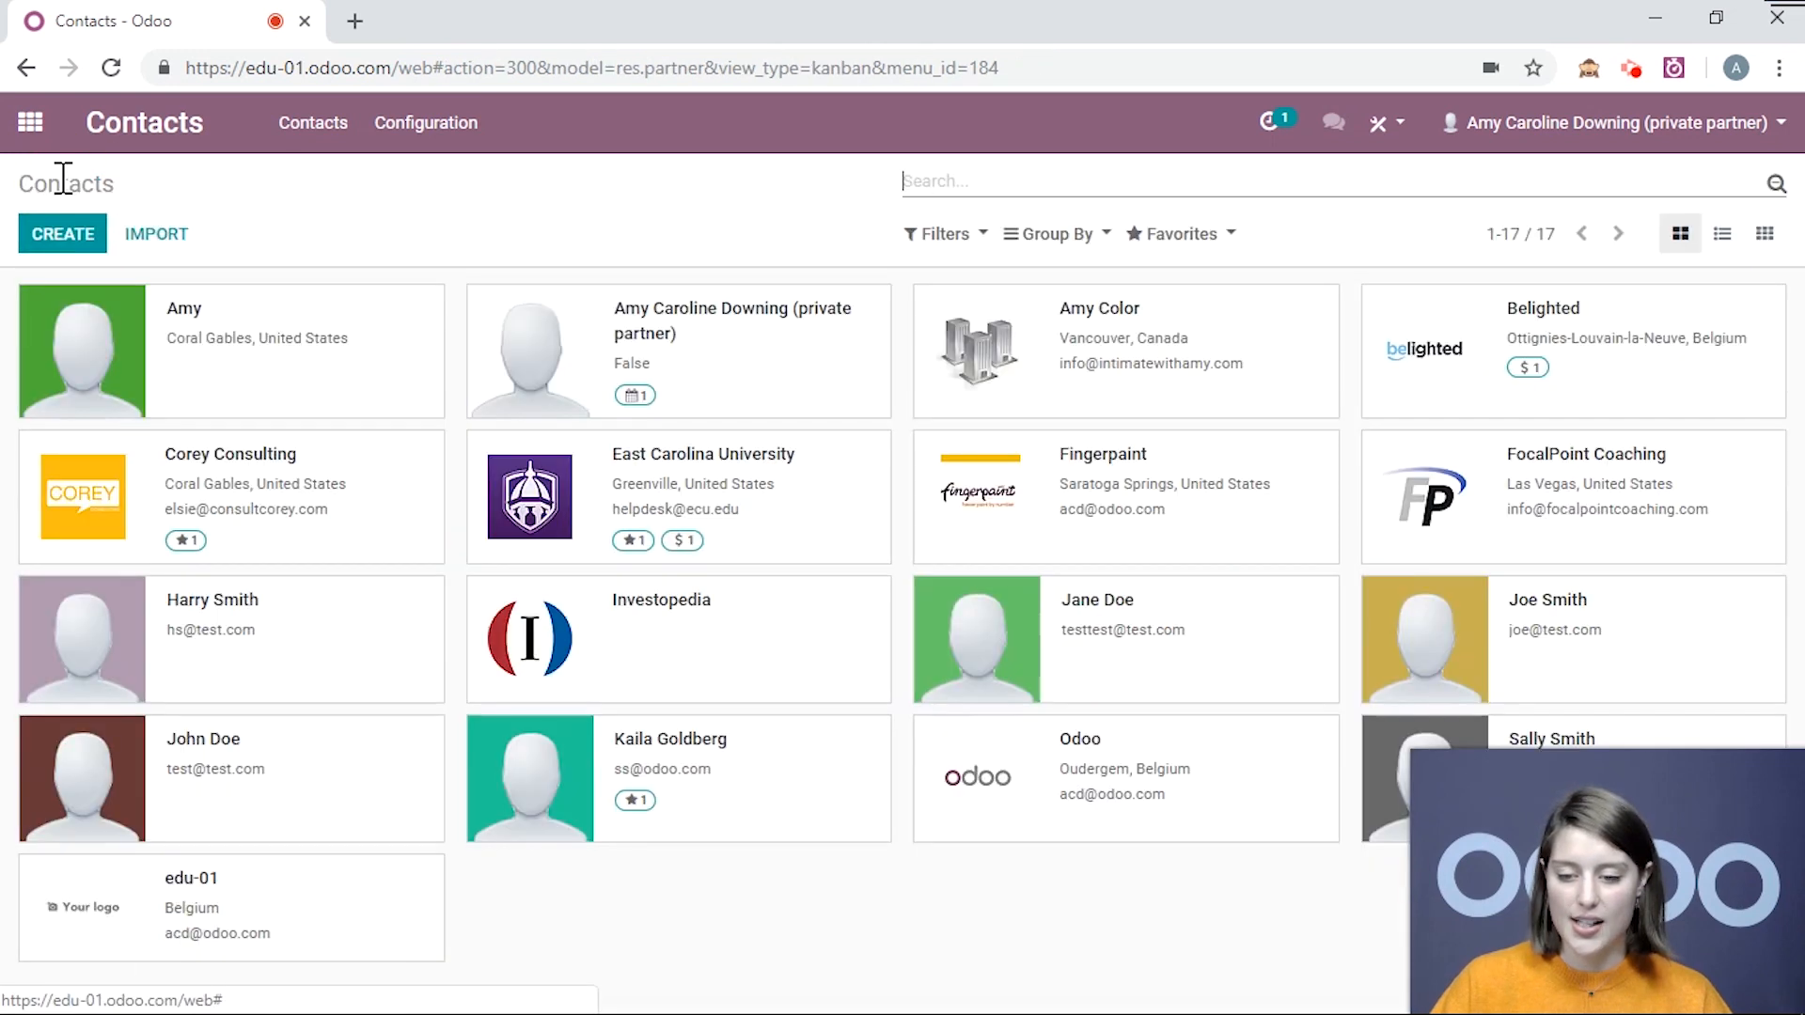
# Step: Edit the first individual contact, located in Coral Gables, and link it to the company Corey Consulting
pyautogui.click(369, 367)
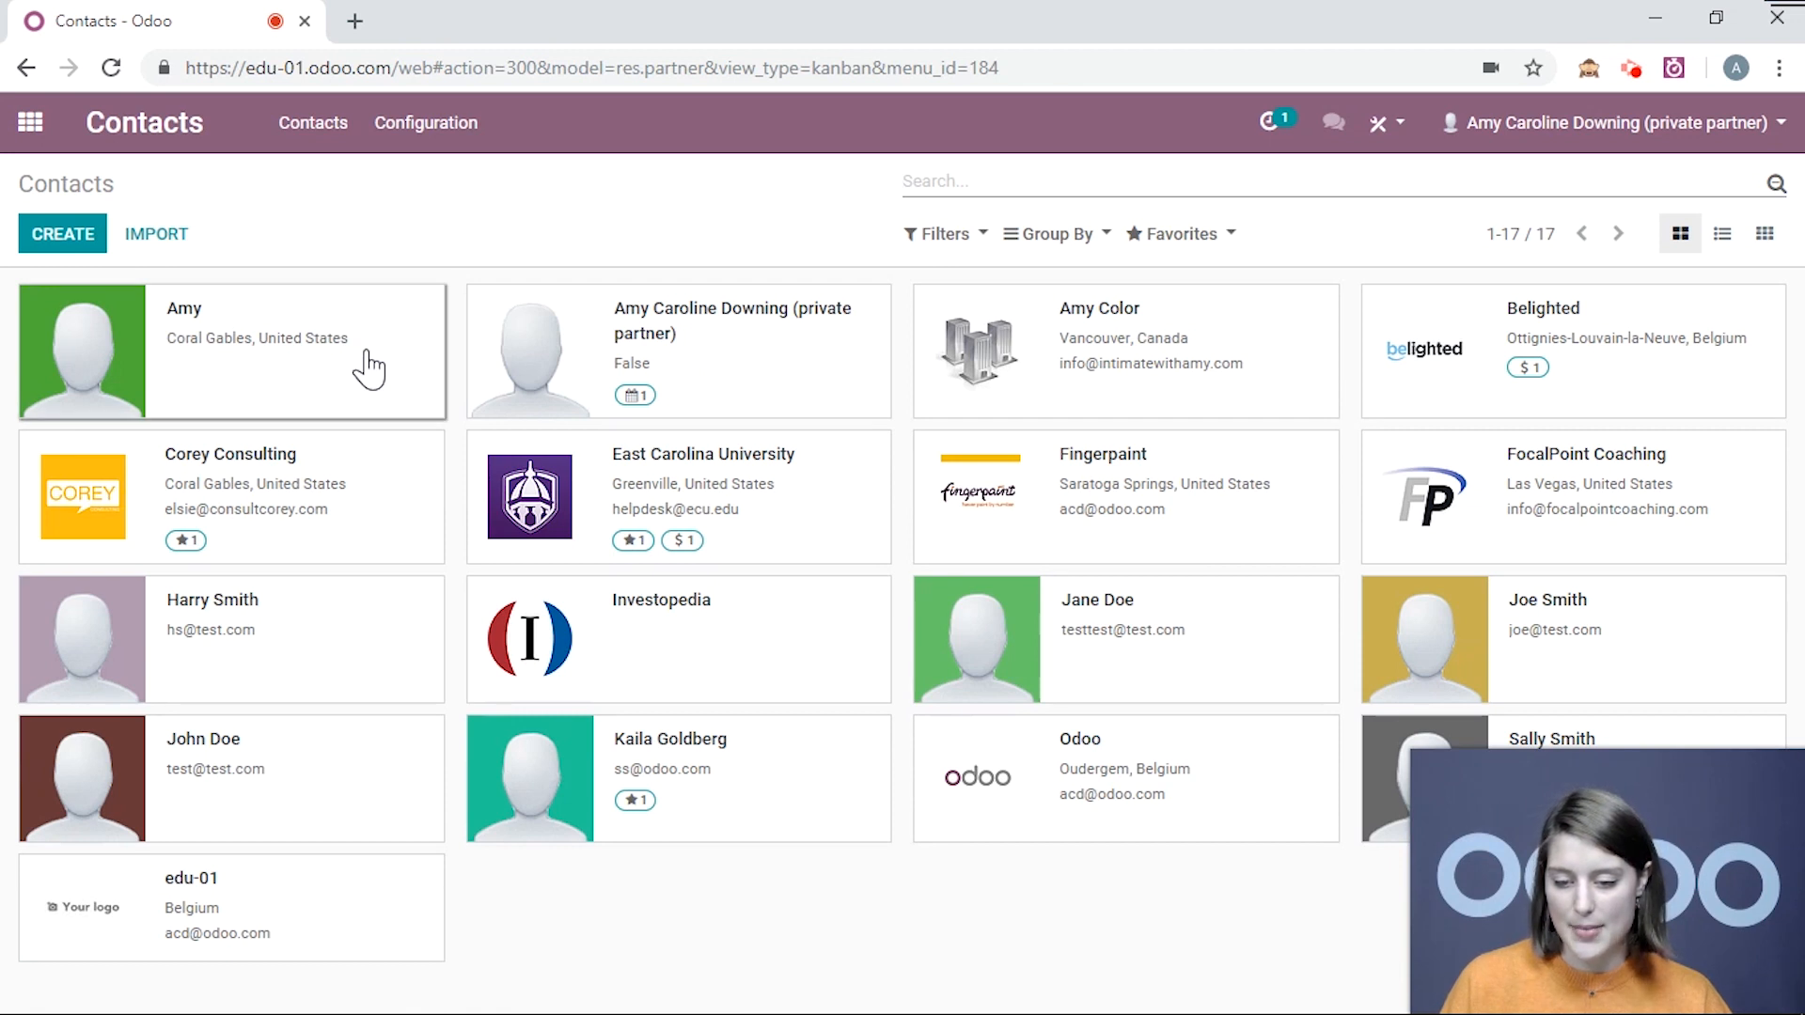
pyautogui.click(56, 237)
pyautogui.scroll(-1, 66, 356)
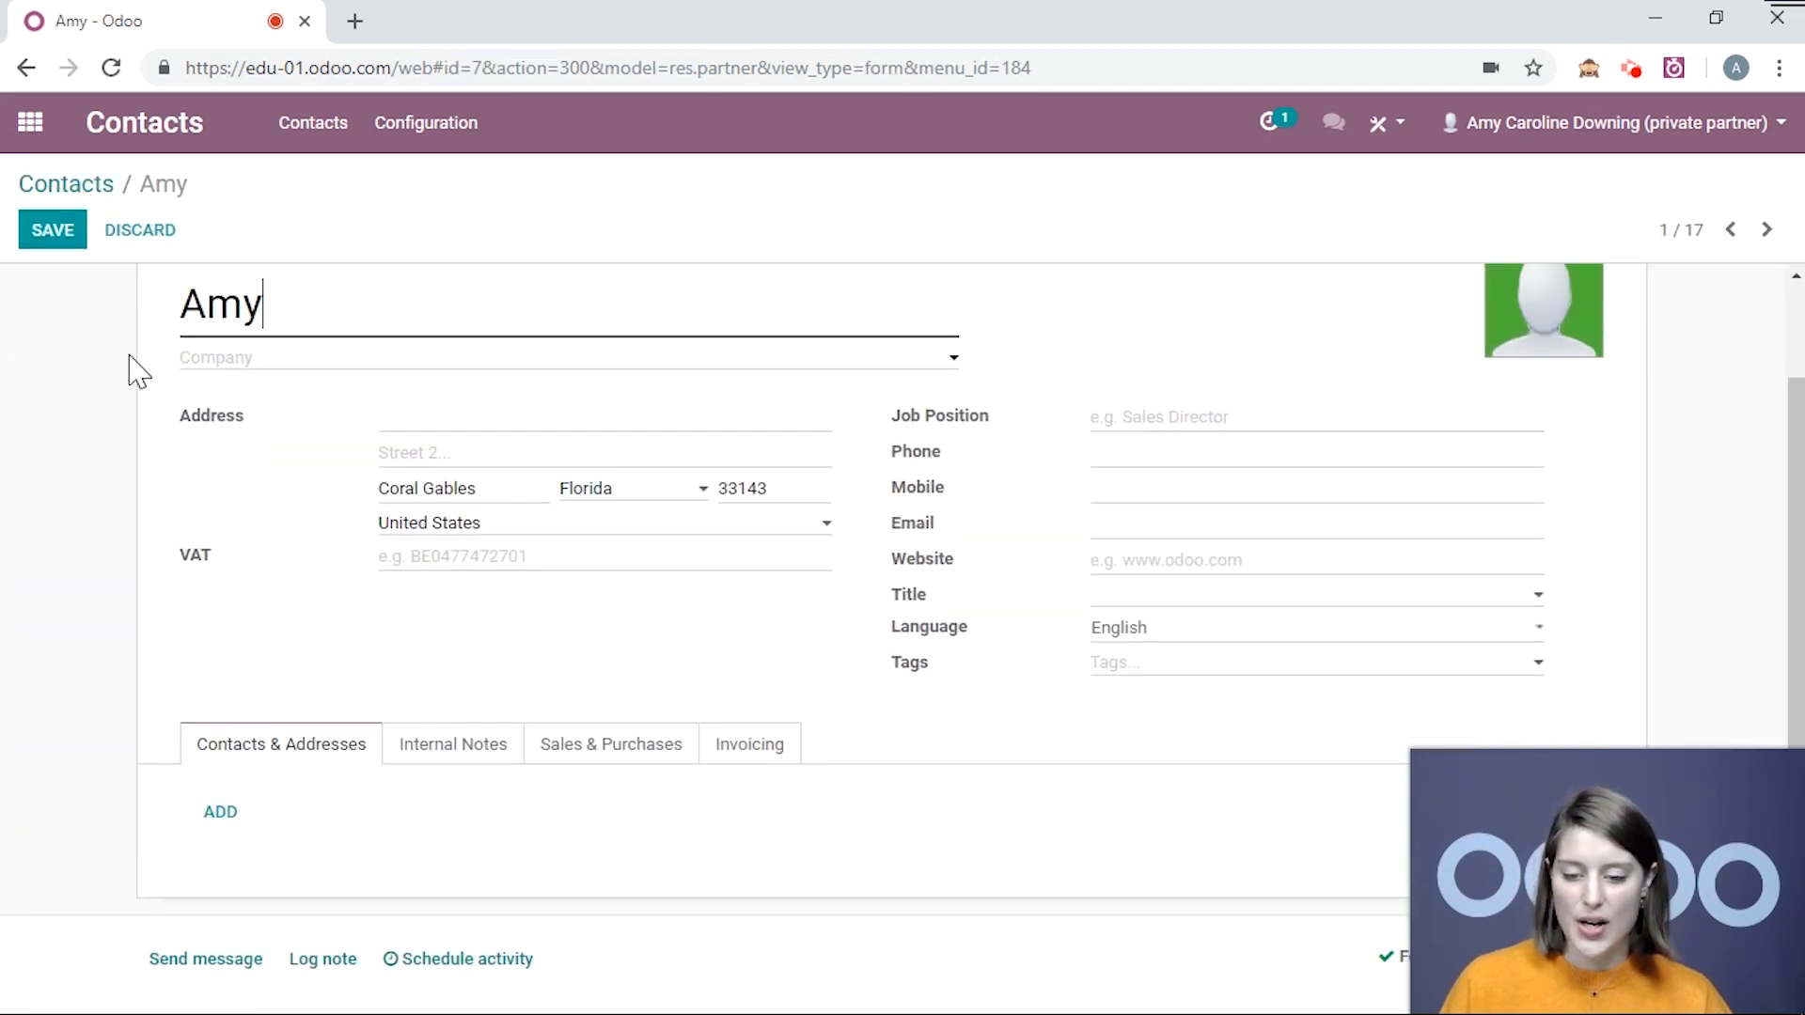
pyautogui.scroll(1, 129, 355)
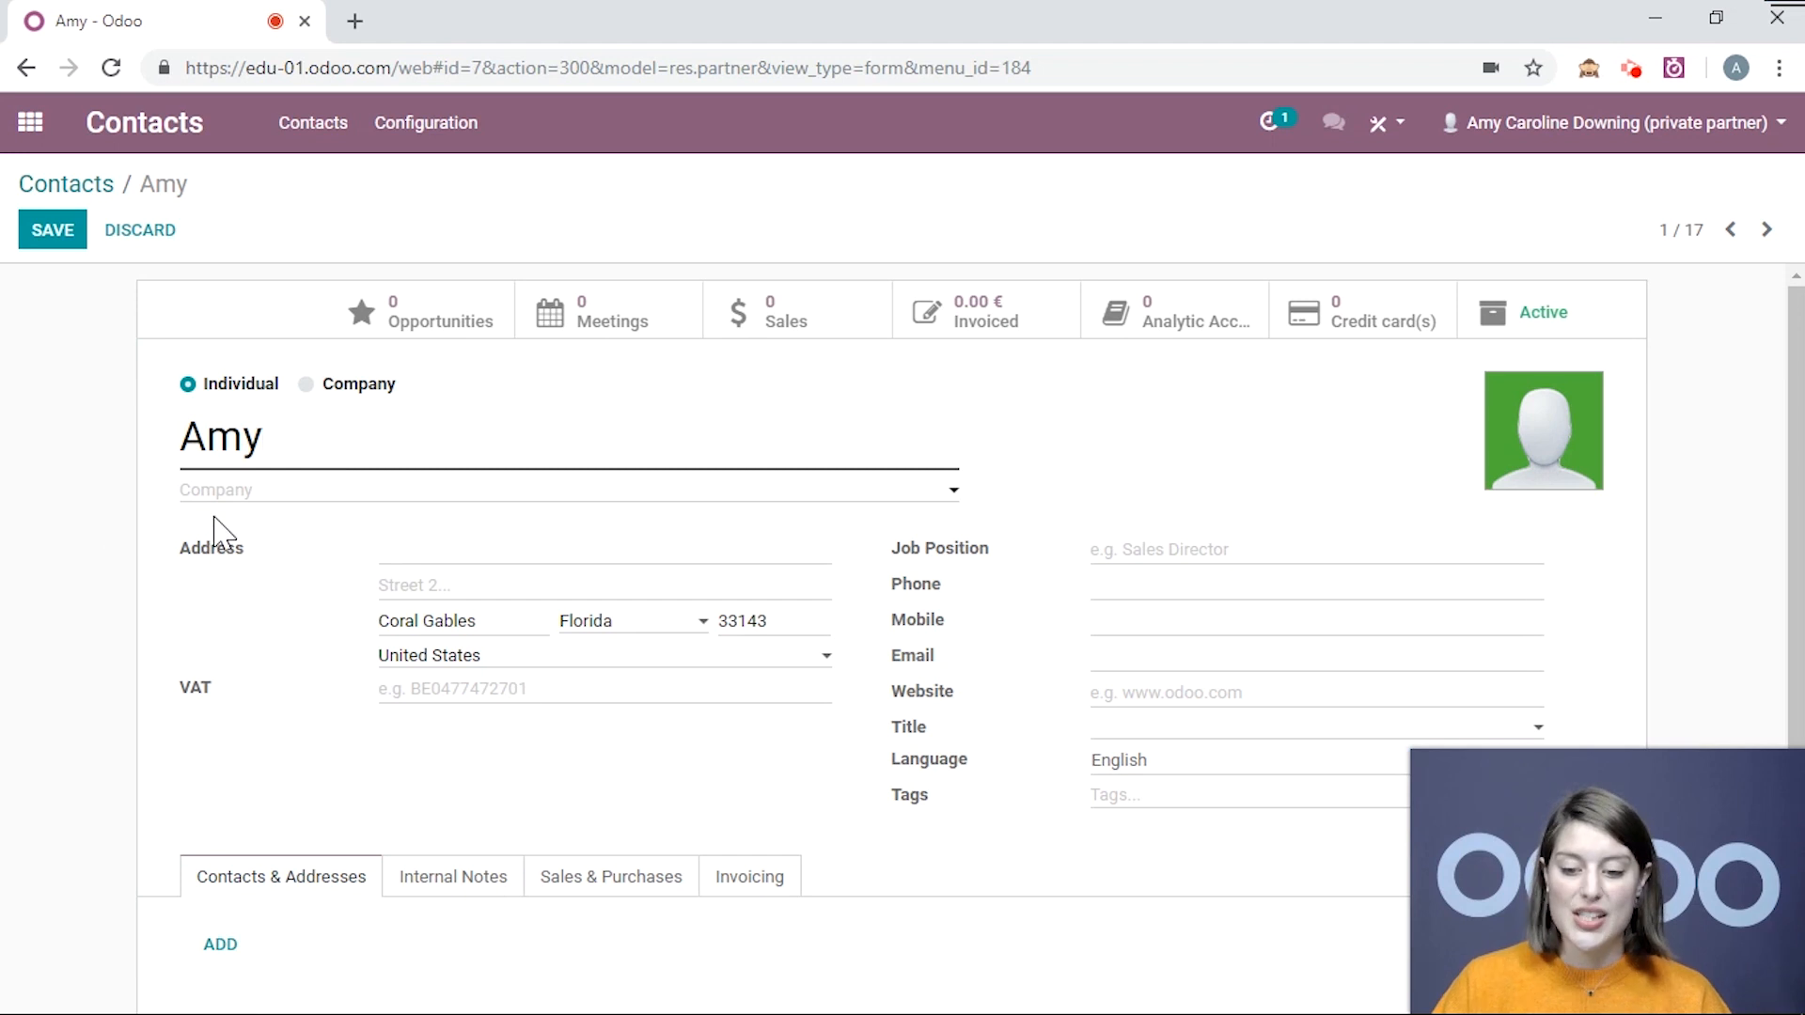
pyautogui.click(227, 491)
pyautogui.write('core')
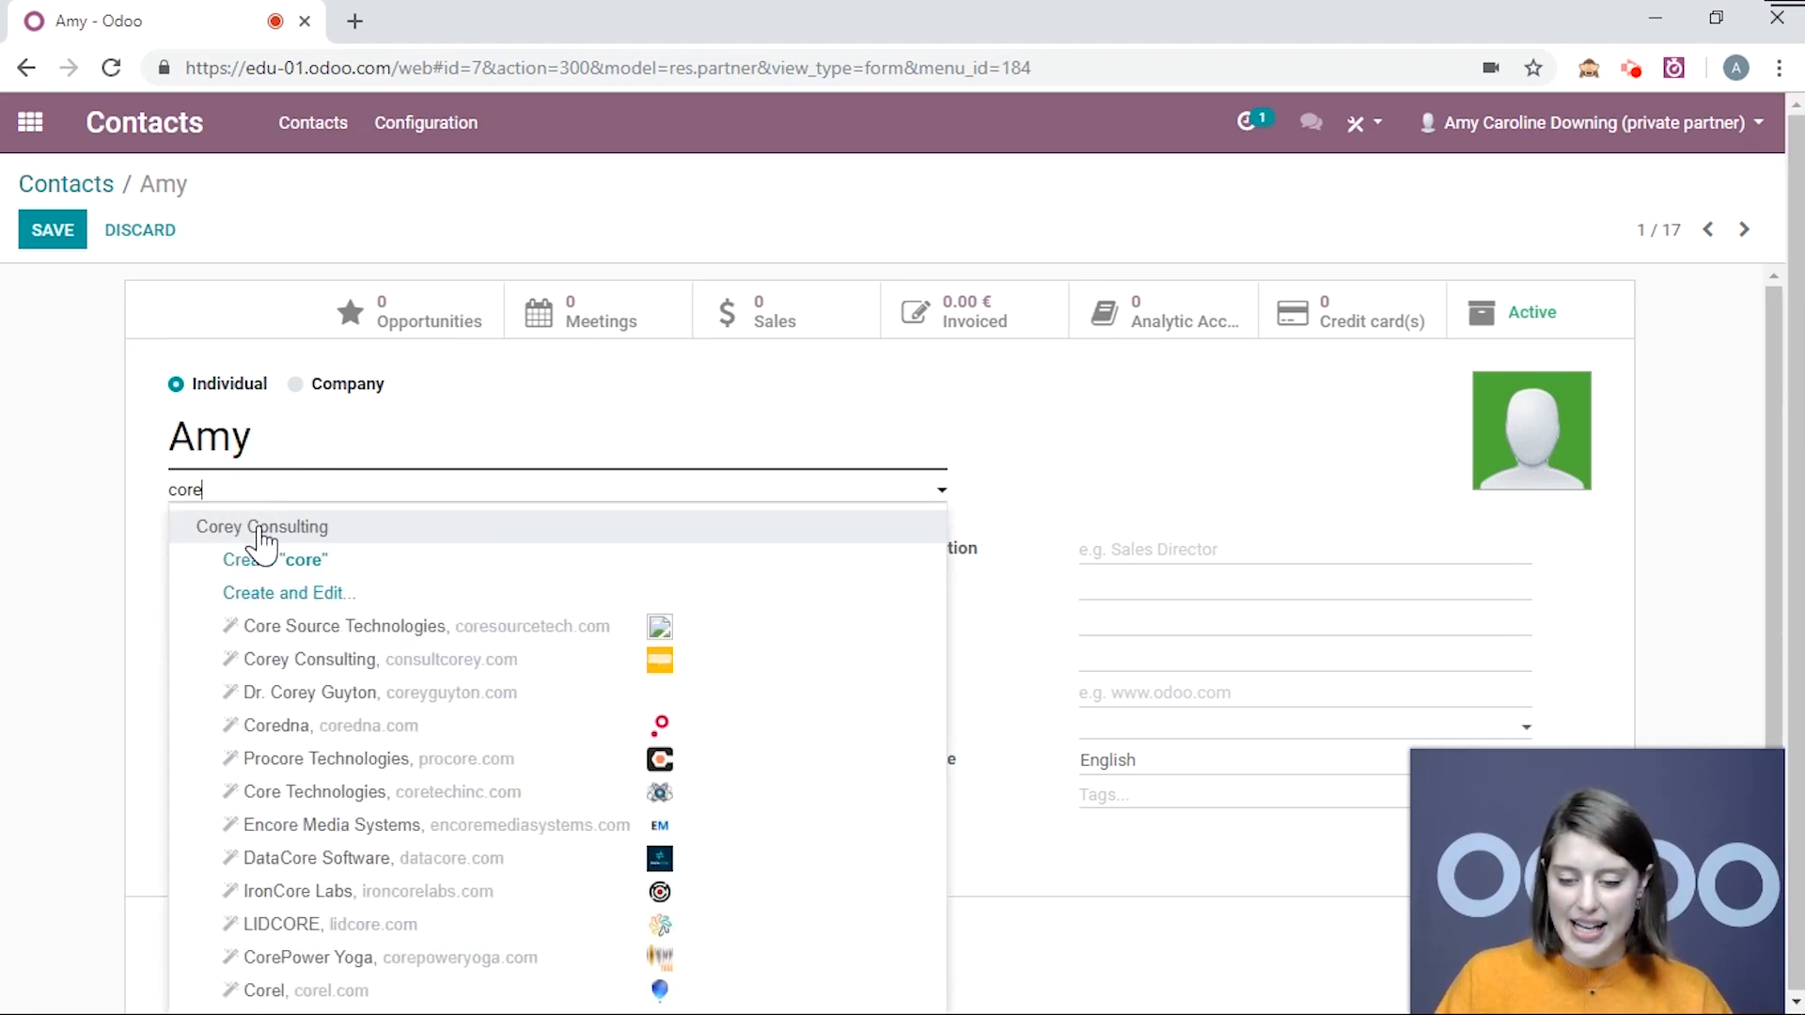
pyautogui.click(260, 530)
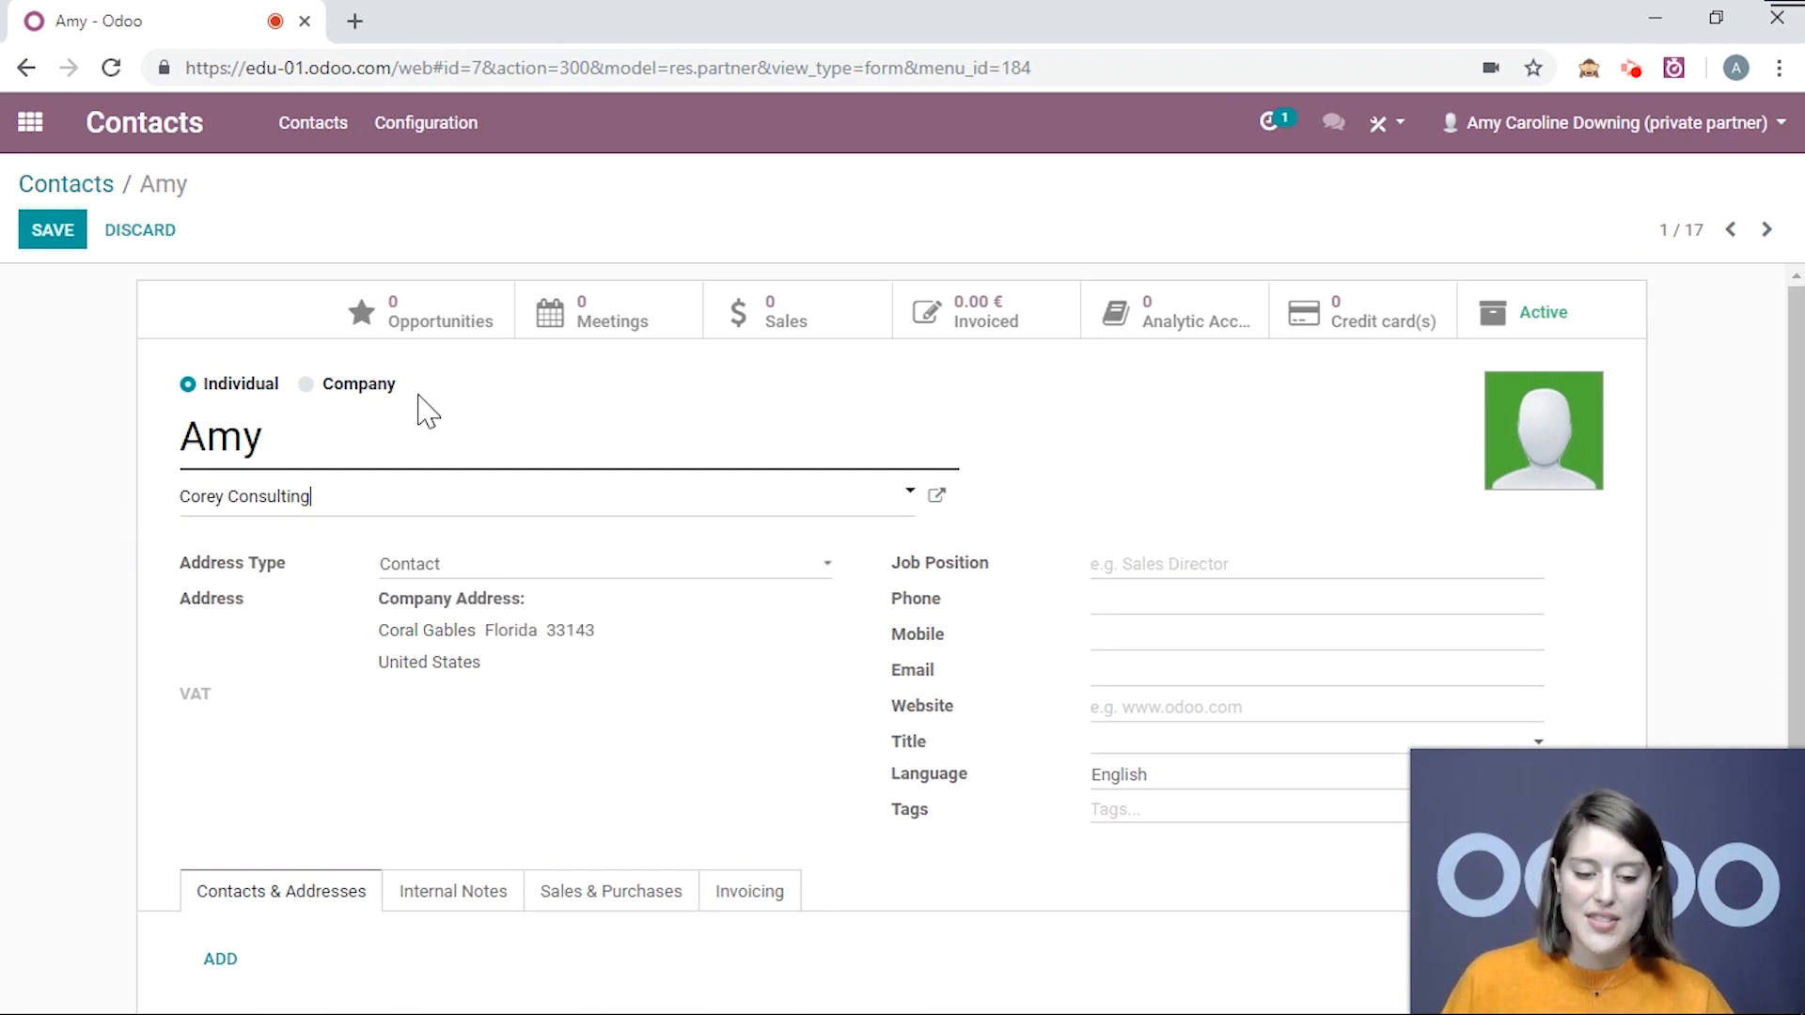
# Step: Set the individual contact's job position to Manager and save the record
pyautogui.scroll(-1, 132, 555)
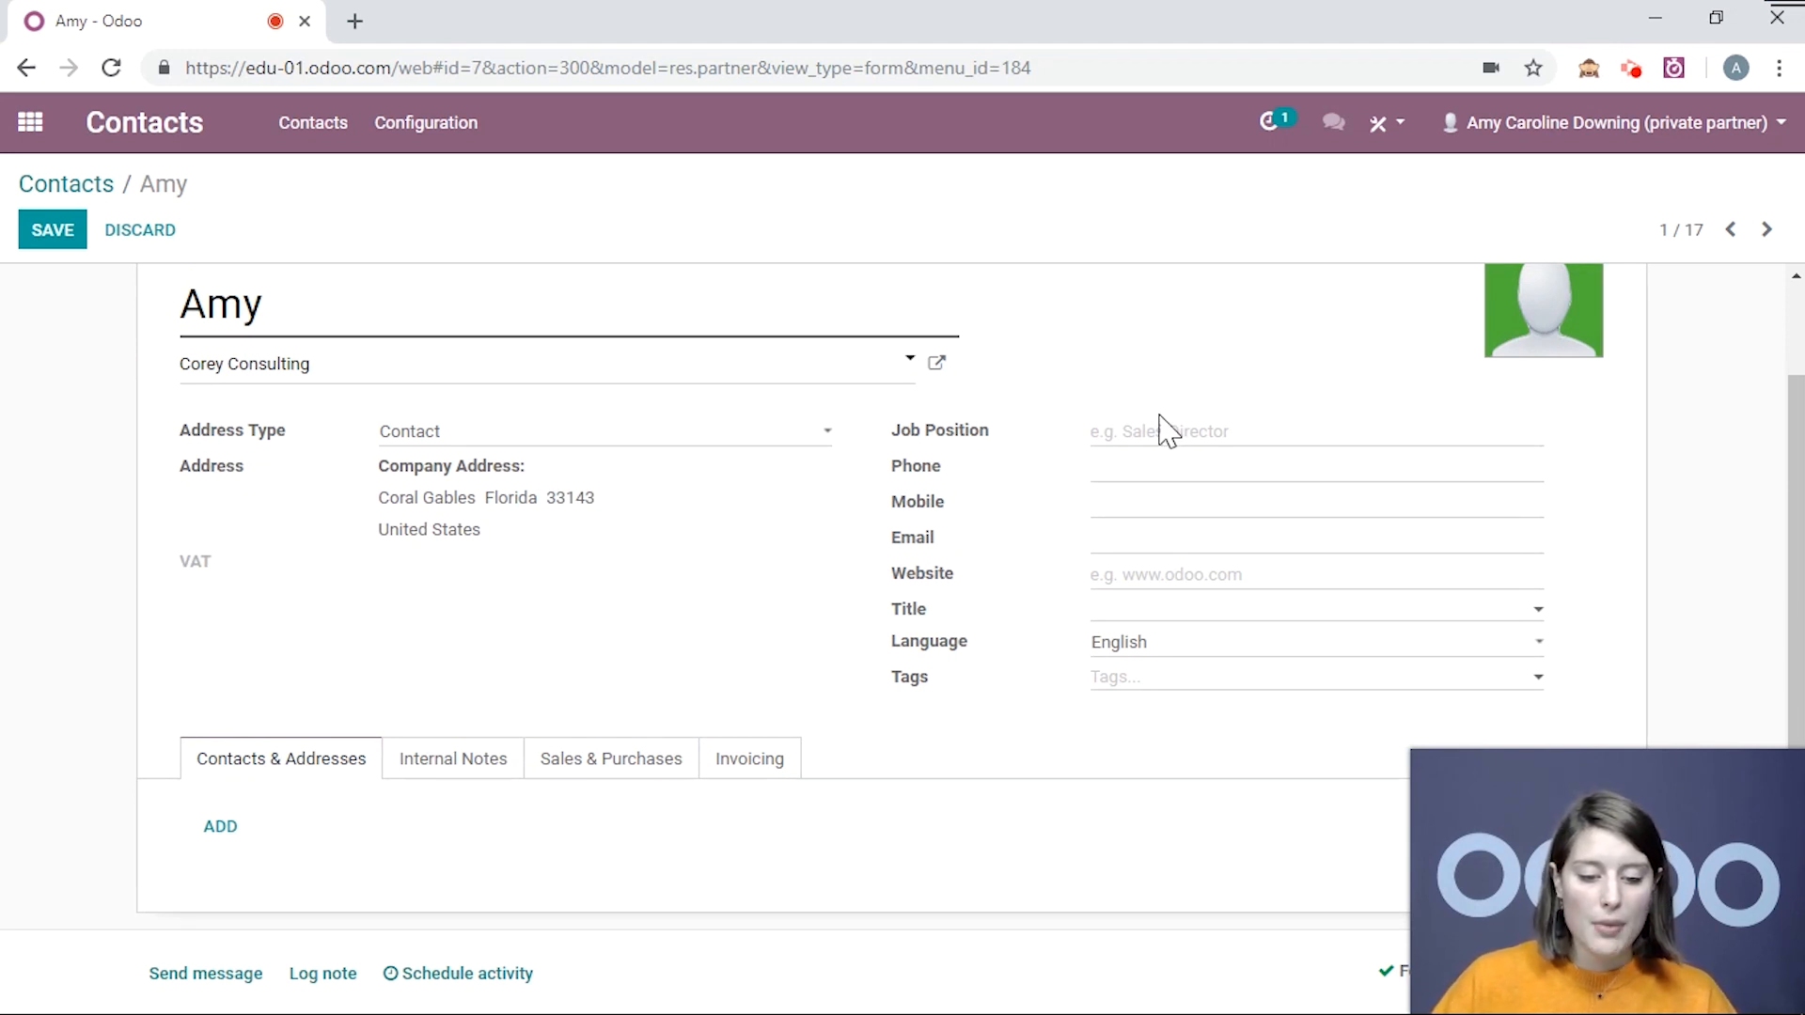
pyautogui.click(1124, 439)
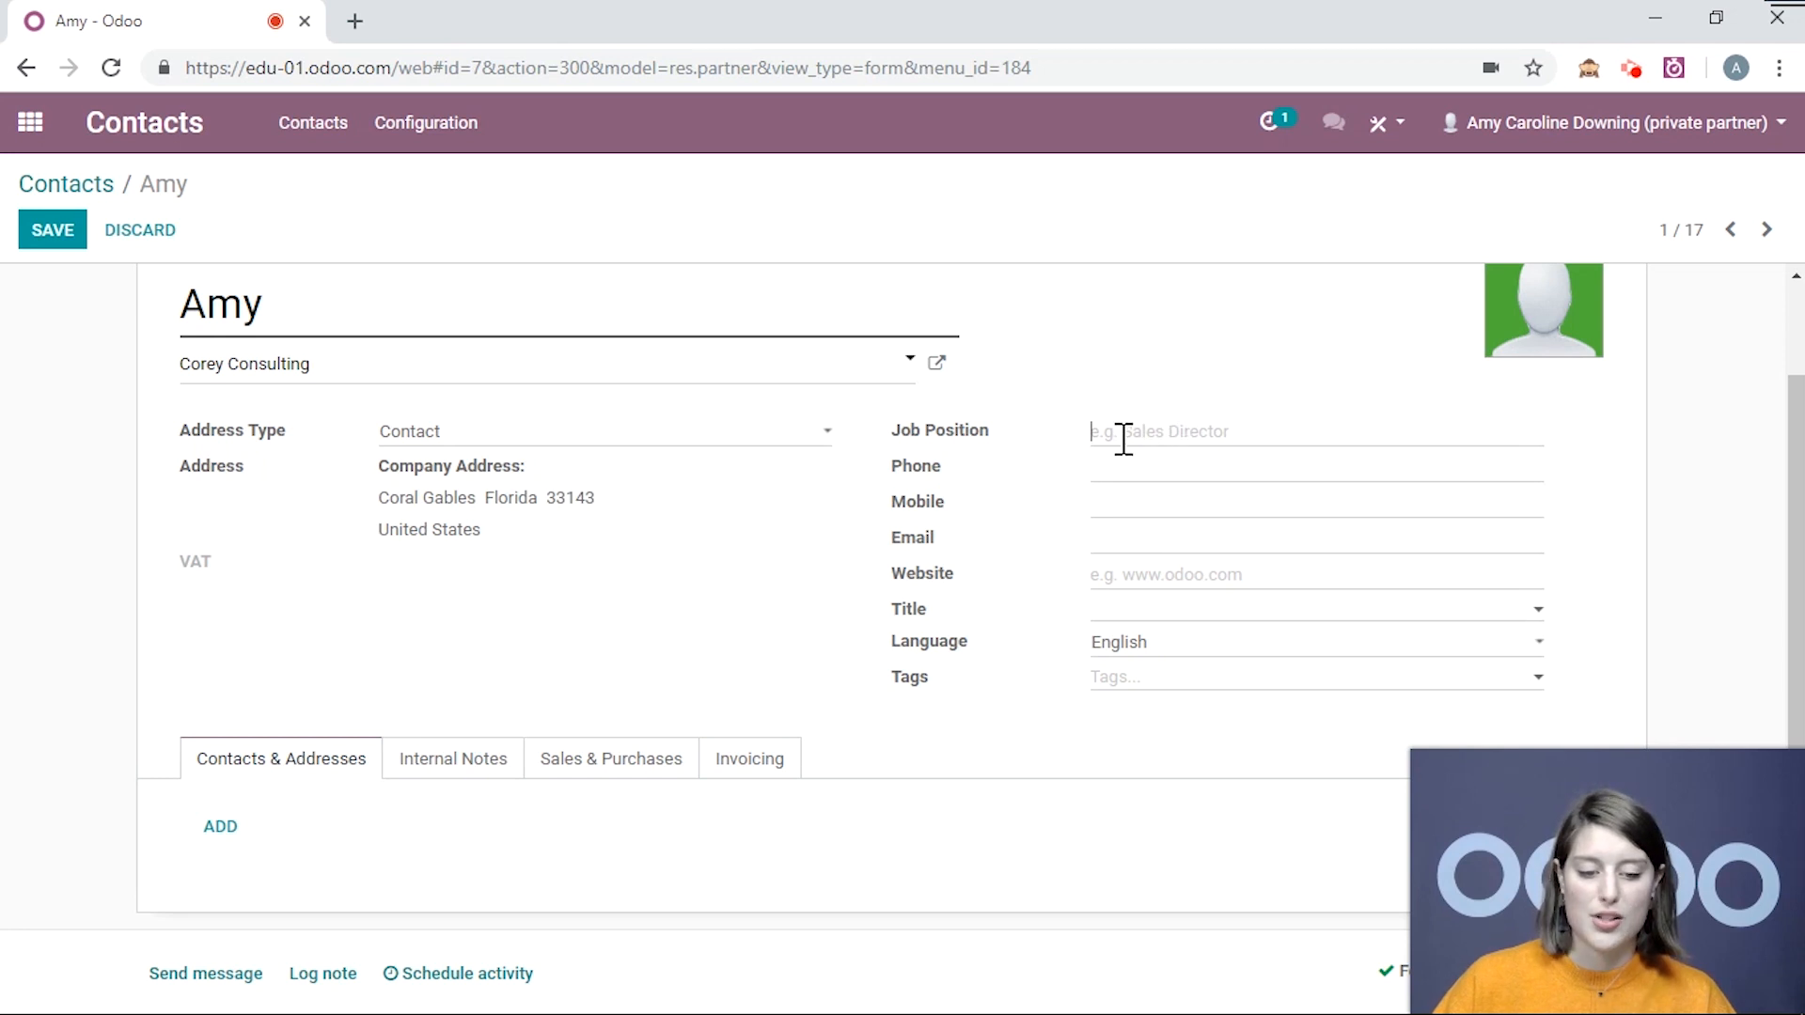
pyautogui.write('Manager')
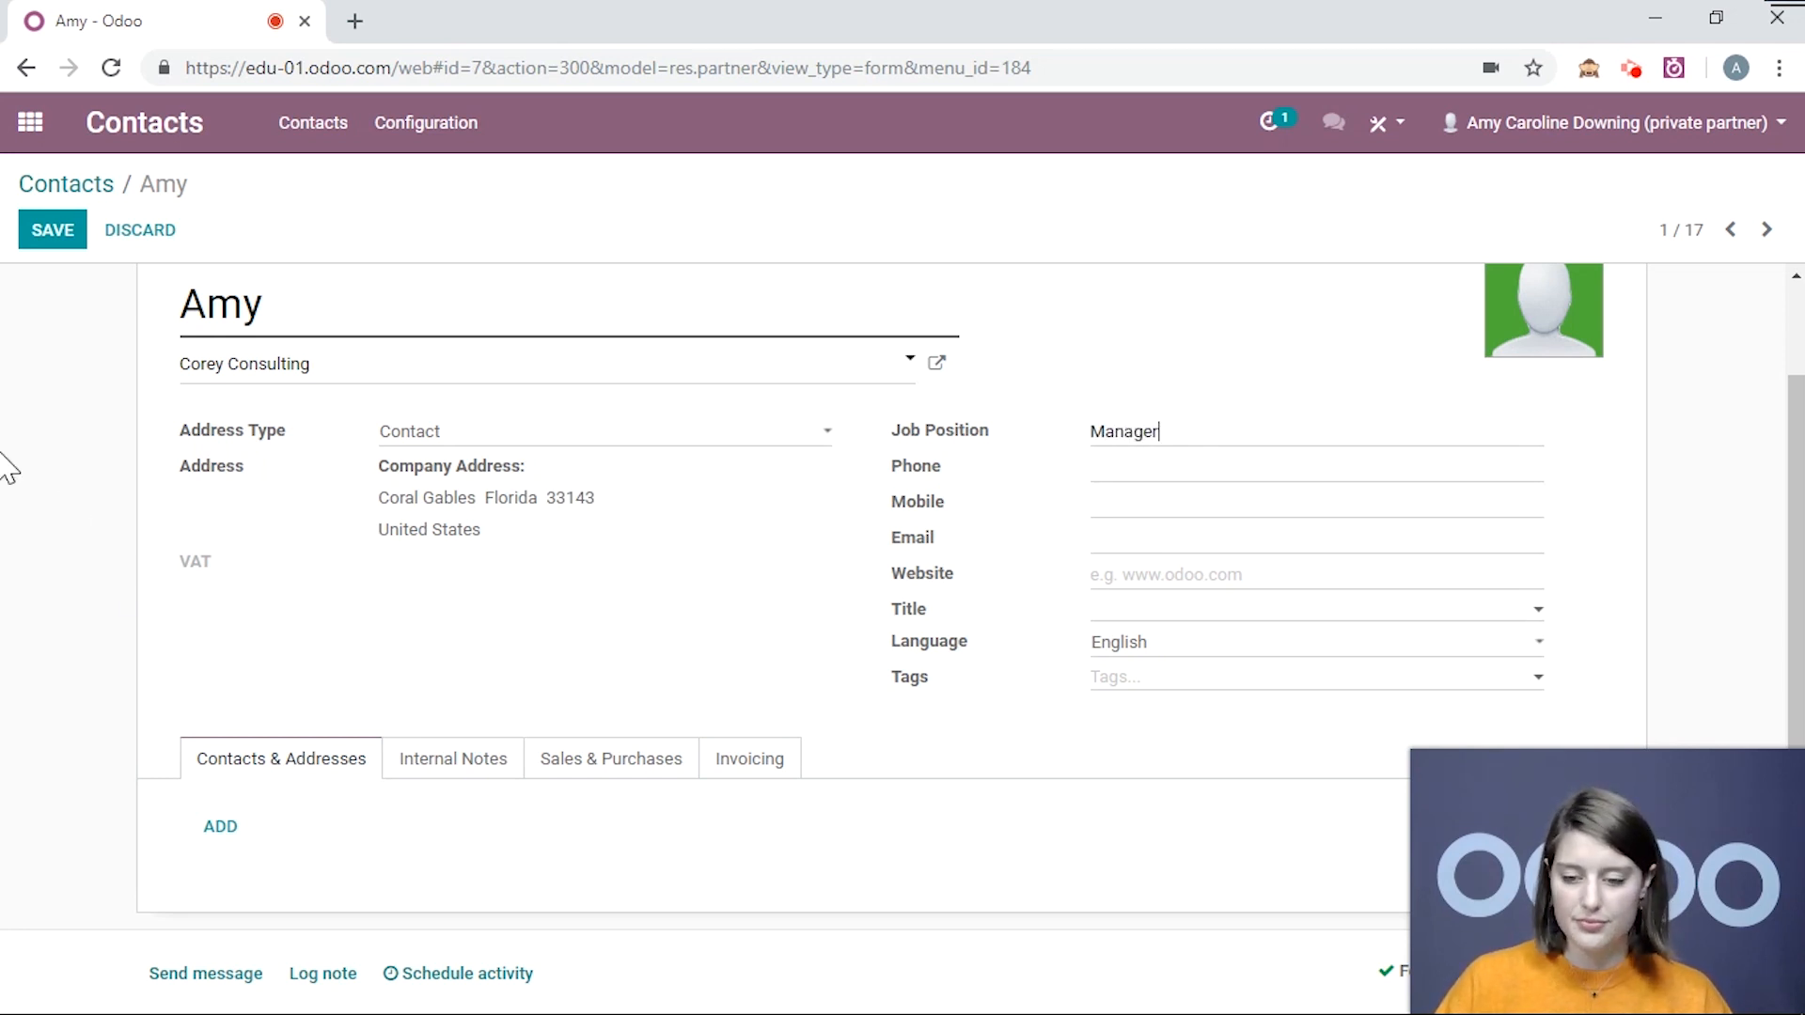
pyautogui.scroll(2, 9, 467)
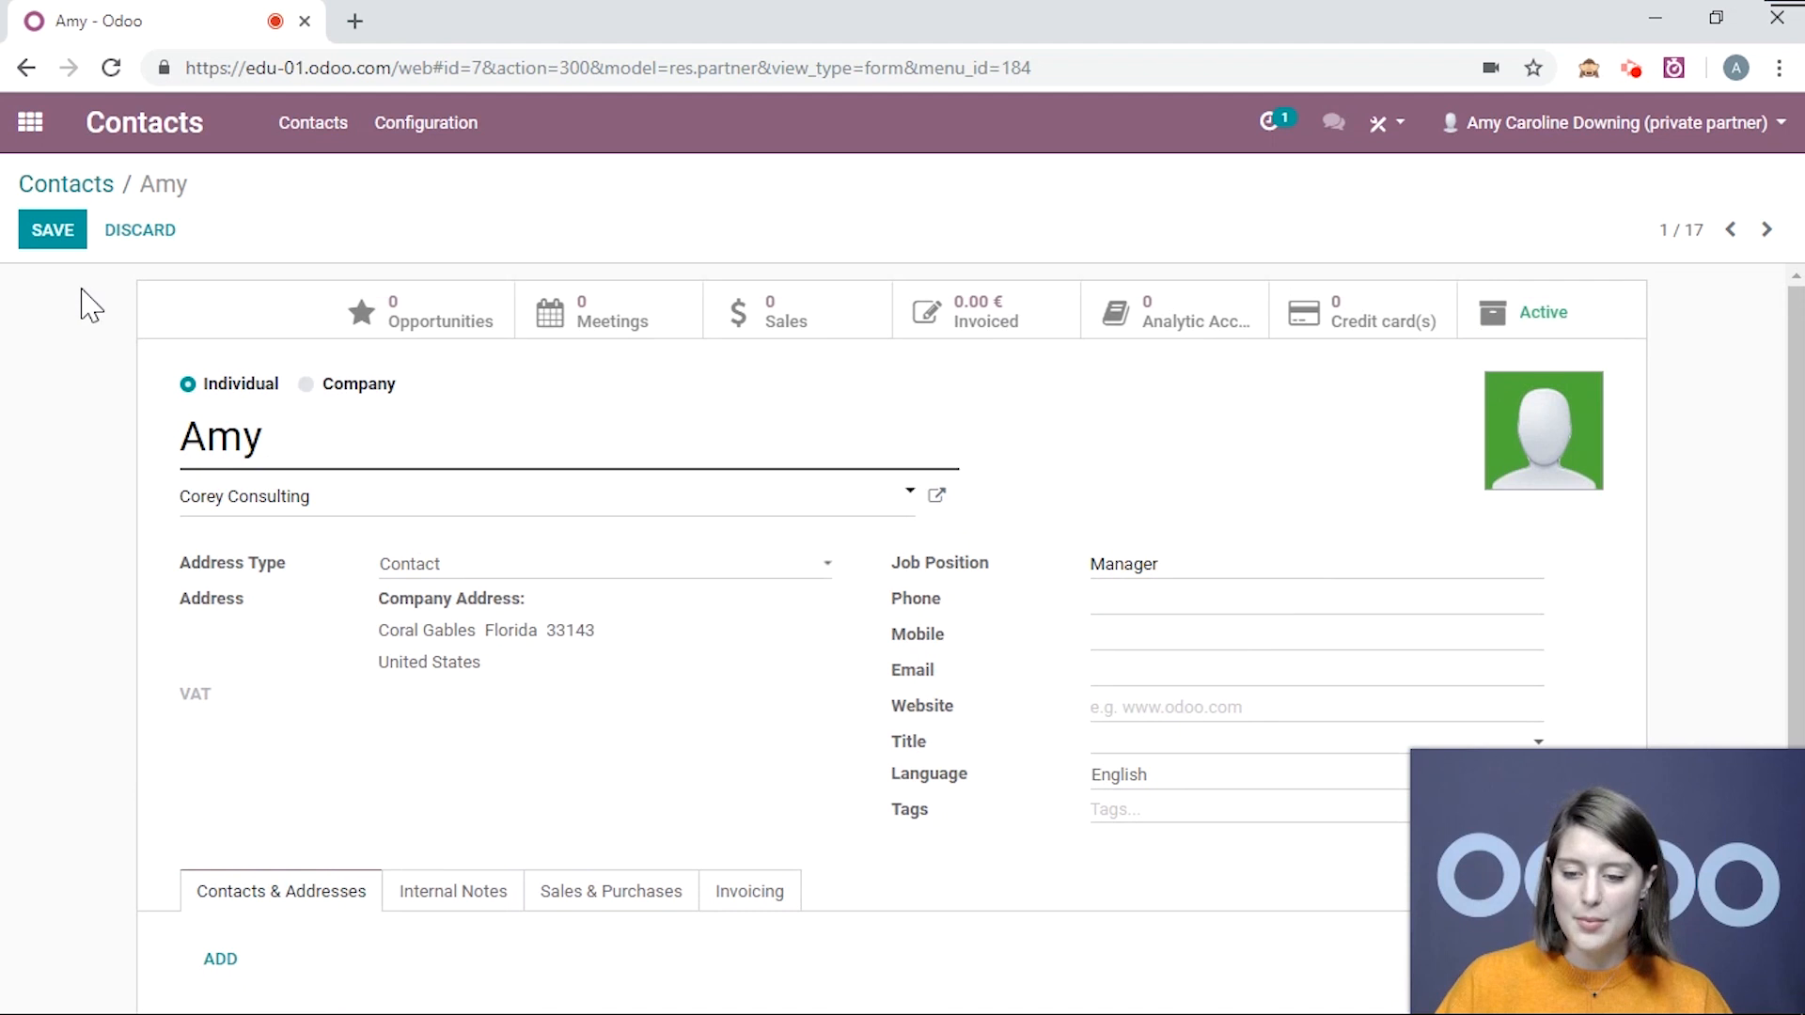
pyautogui.click(66, 246)
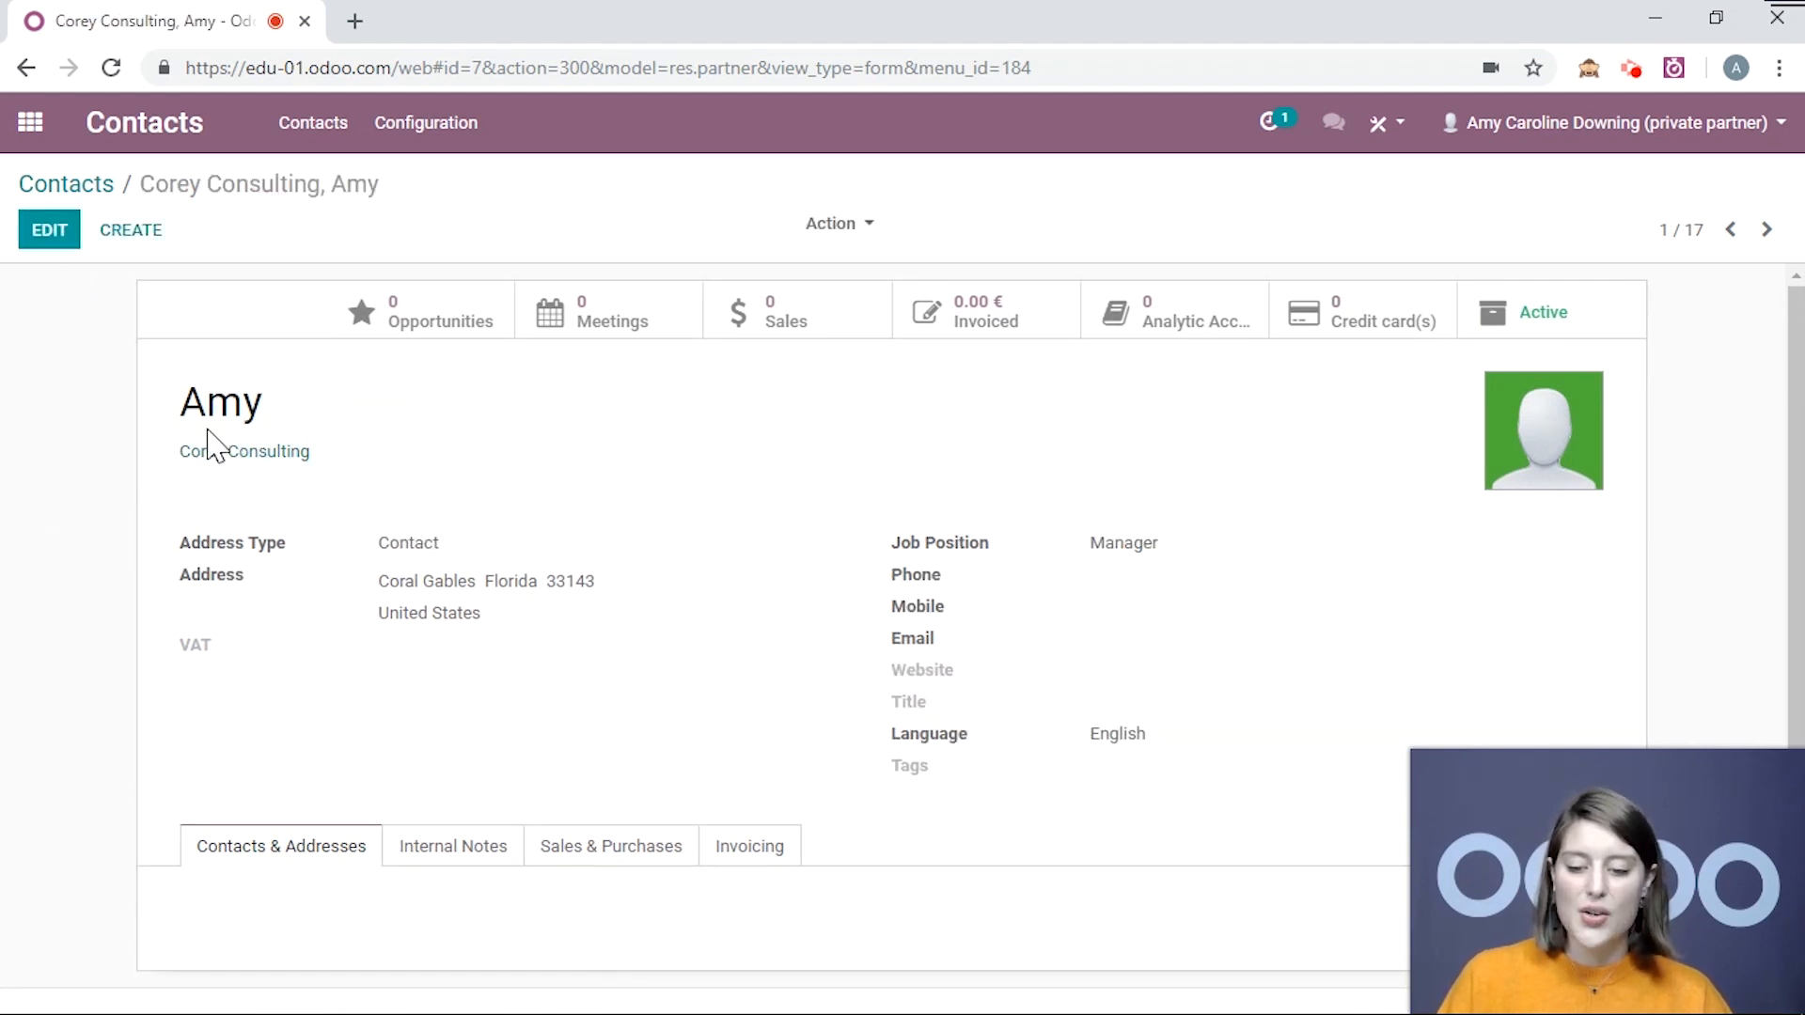
# Step: Open the Corey Consulting record from the individual contact, view its linked manager's contact details, and close them
pyautogui.click(281, 456)
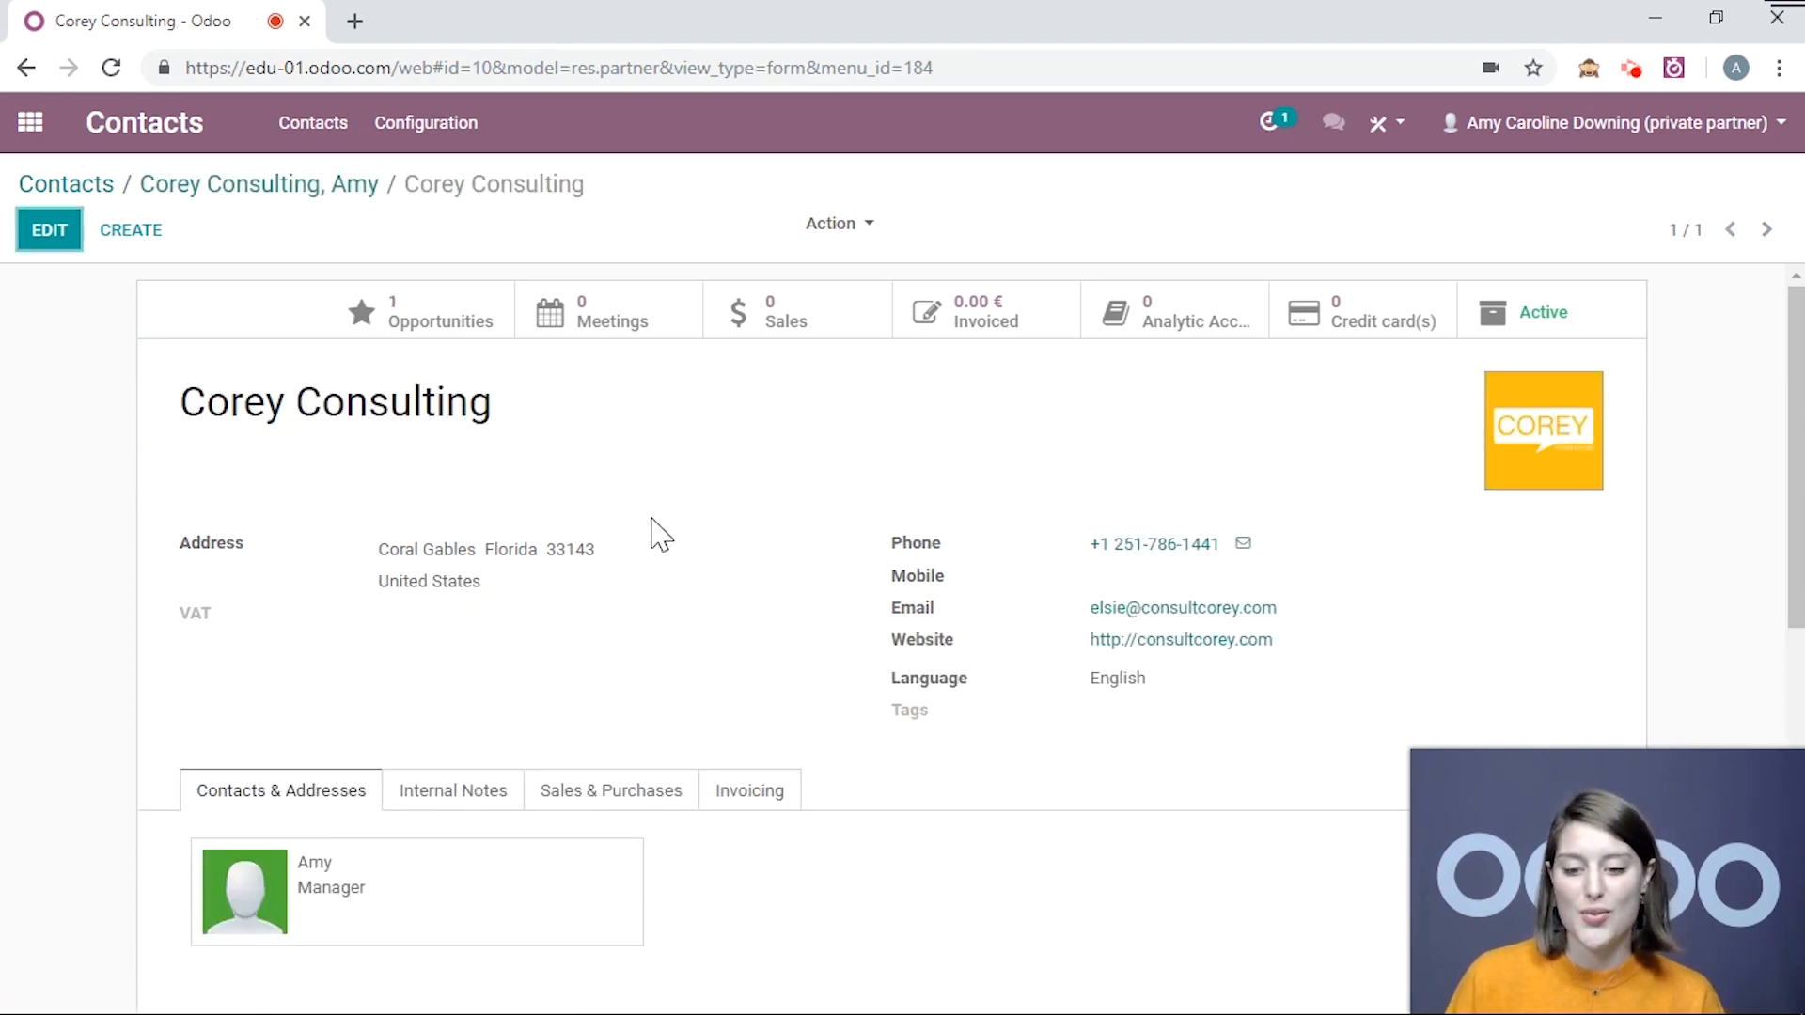
pyautogui.scroll(-2, 636, 499)
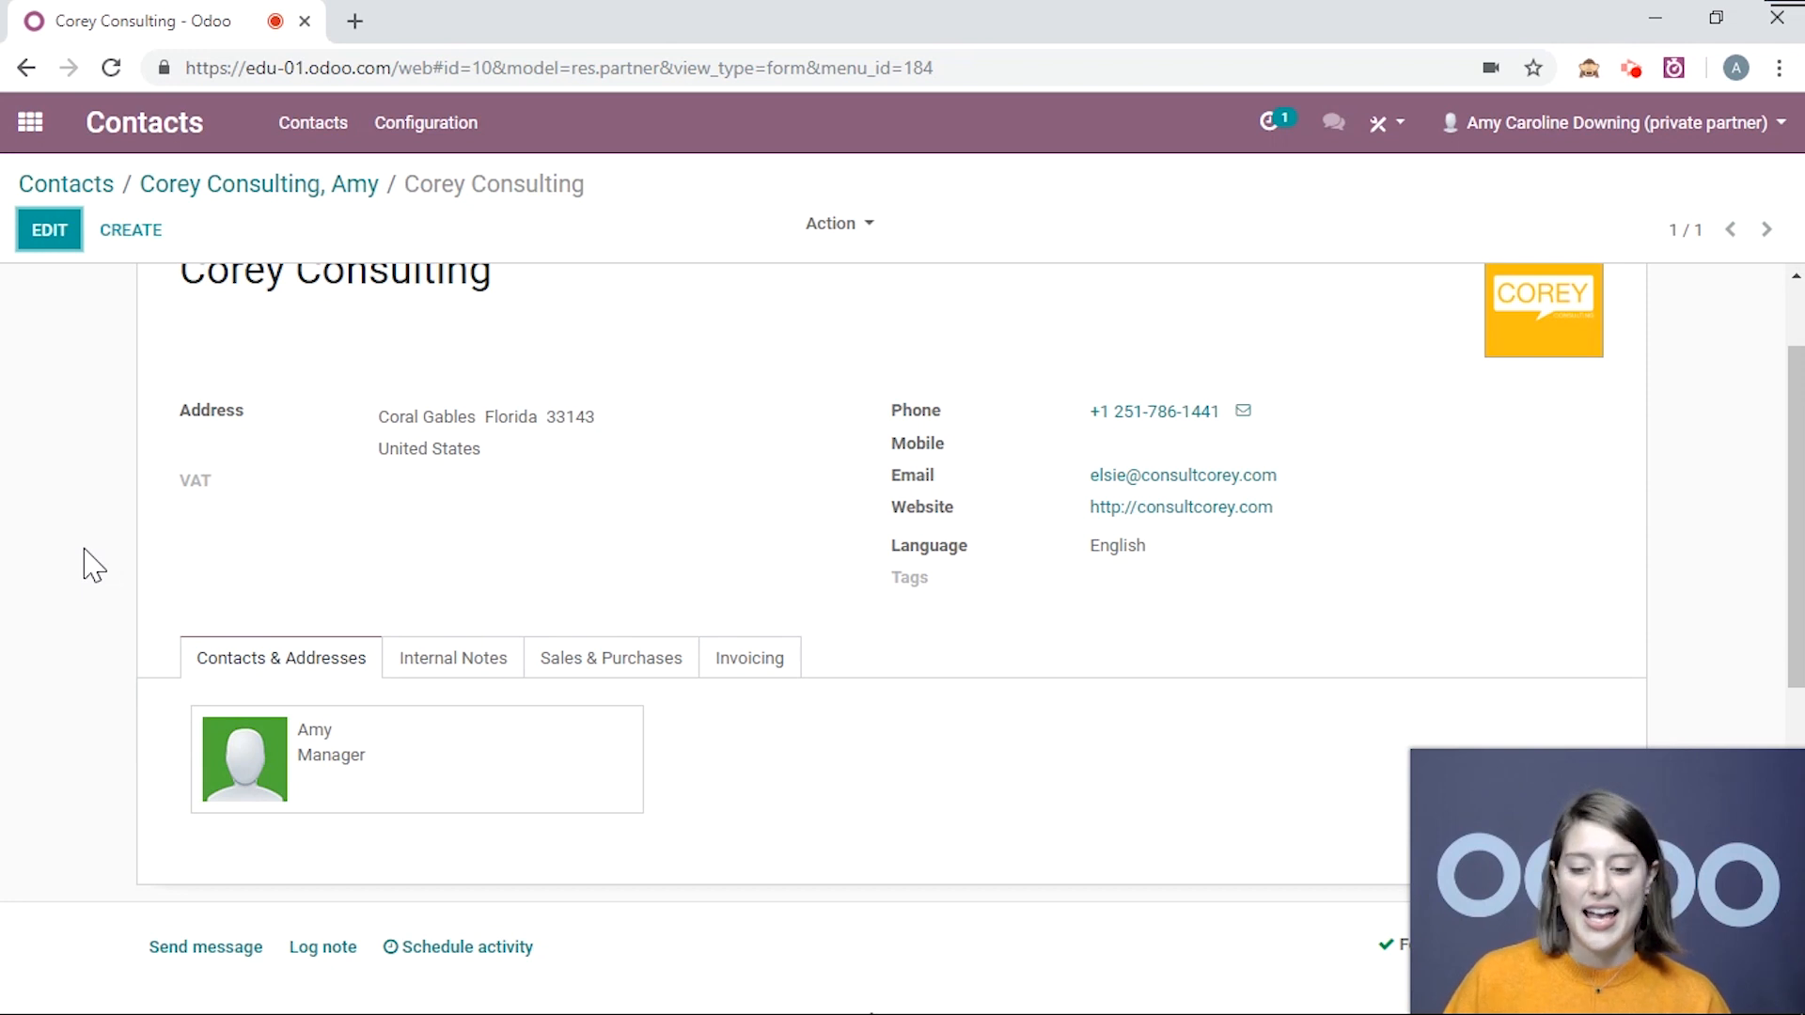
pyautogui.click(353, 754)
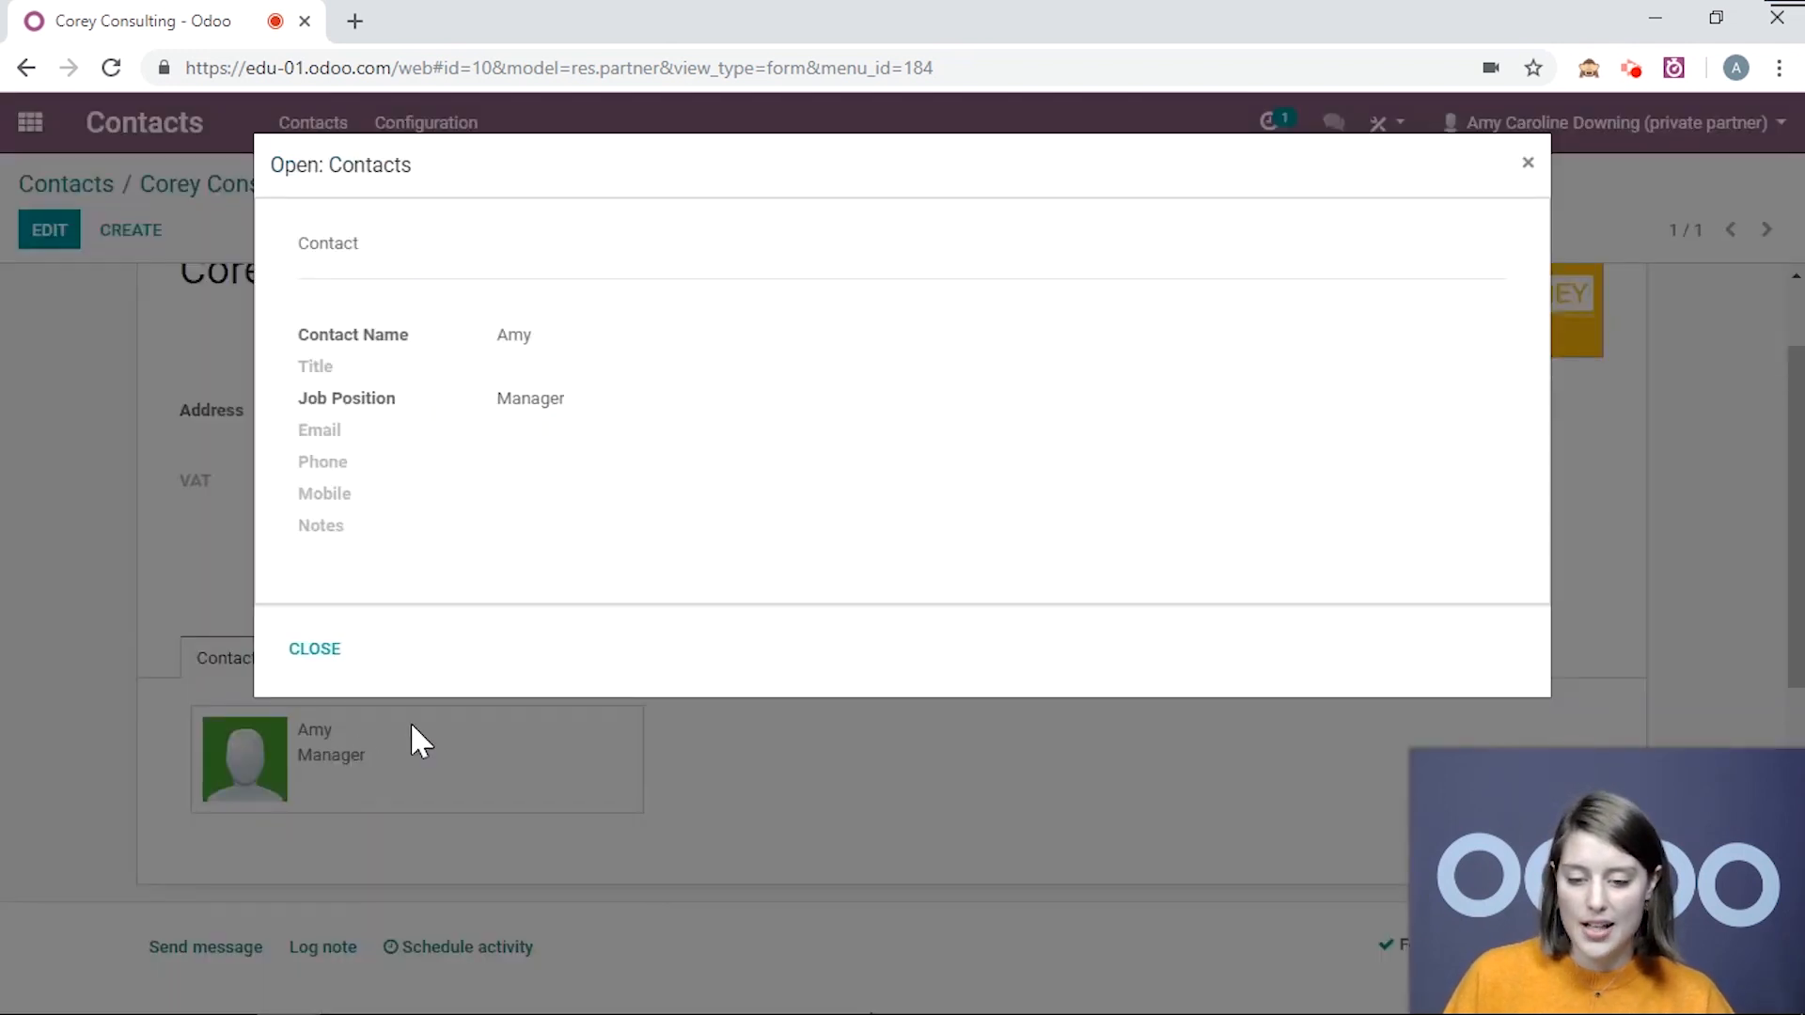
pyautogui.click(310, 656)
# Step: Return to all contacts, show them as a list, and select the second through fifth records
pyautogui.click(108, 196)
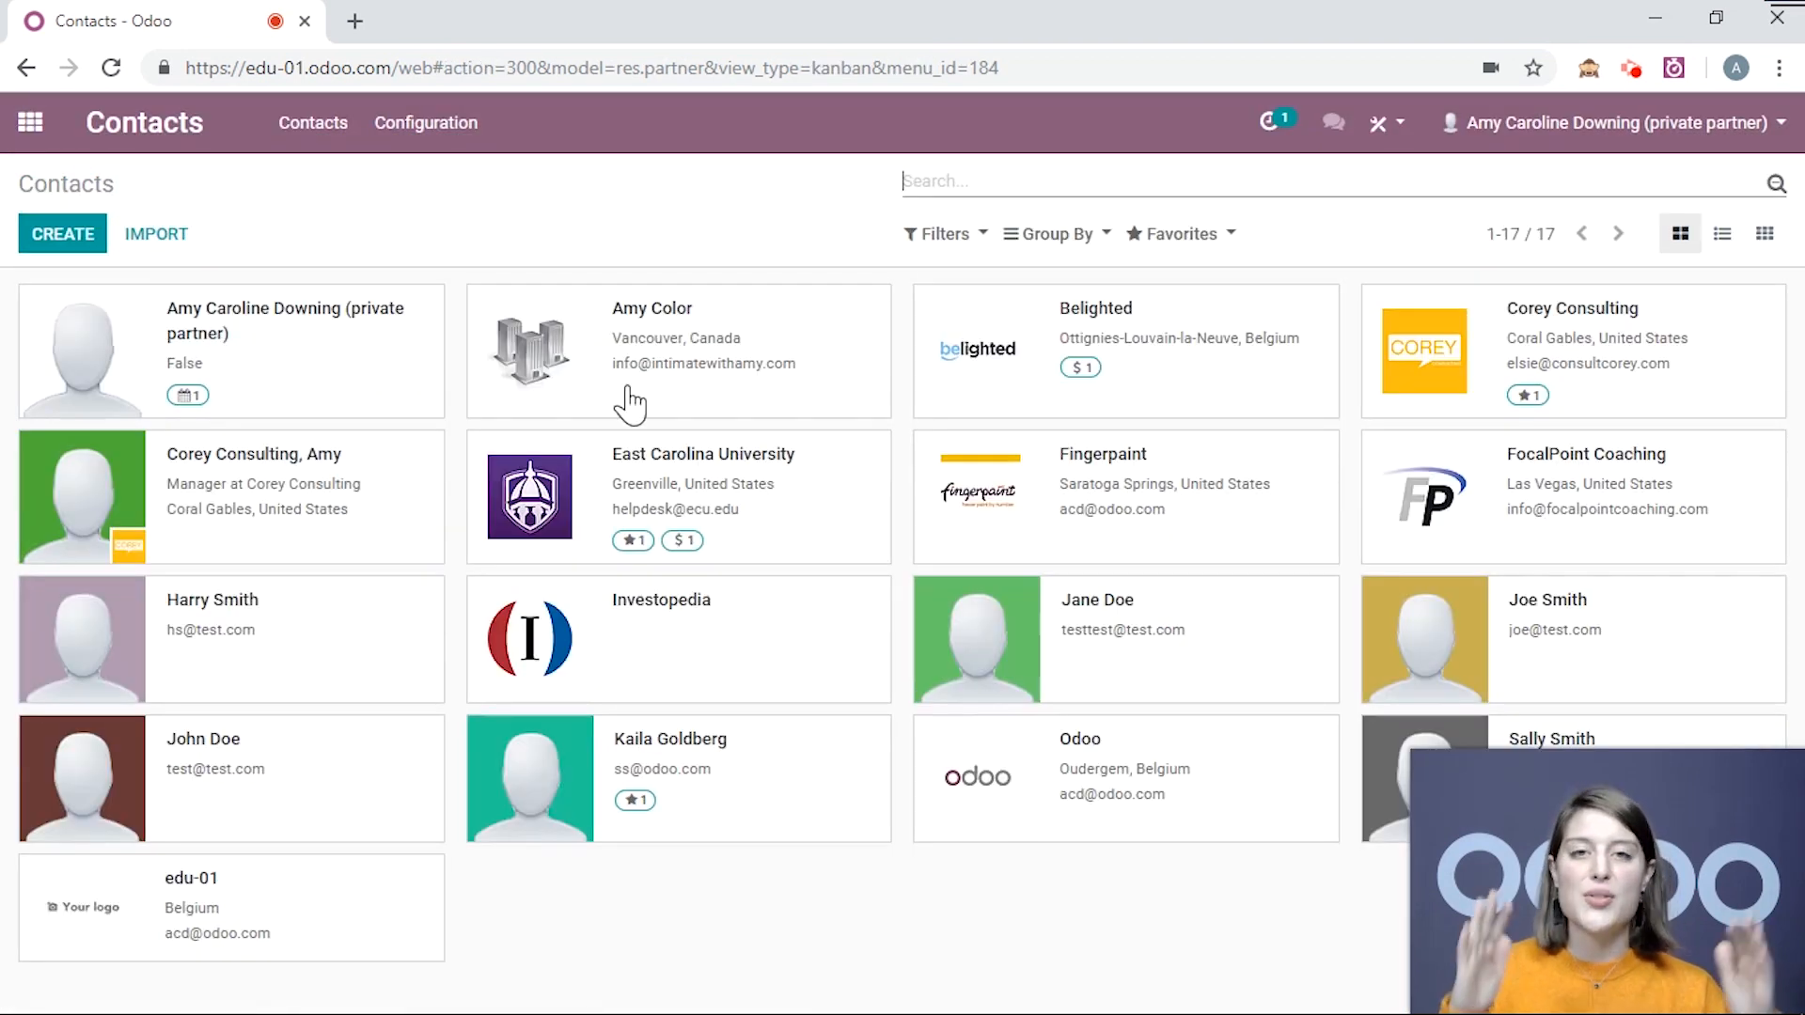
pyautogui.click(1723, 237)
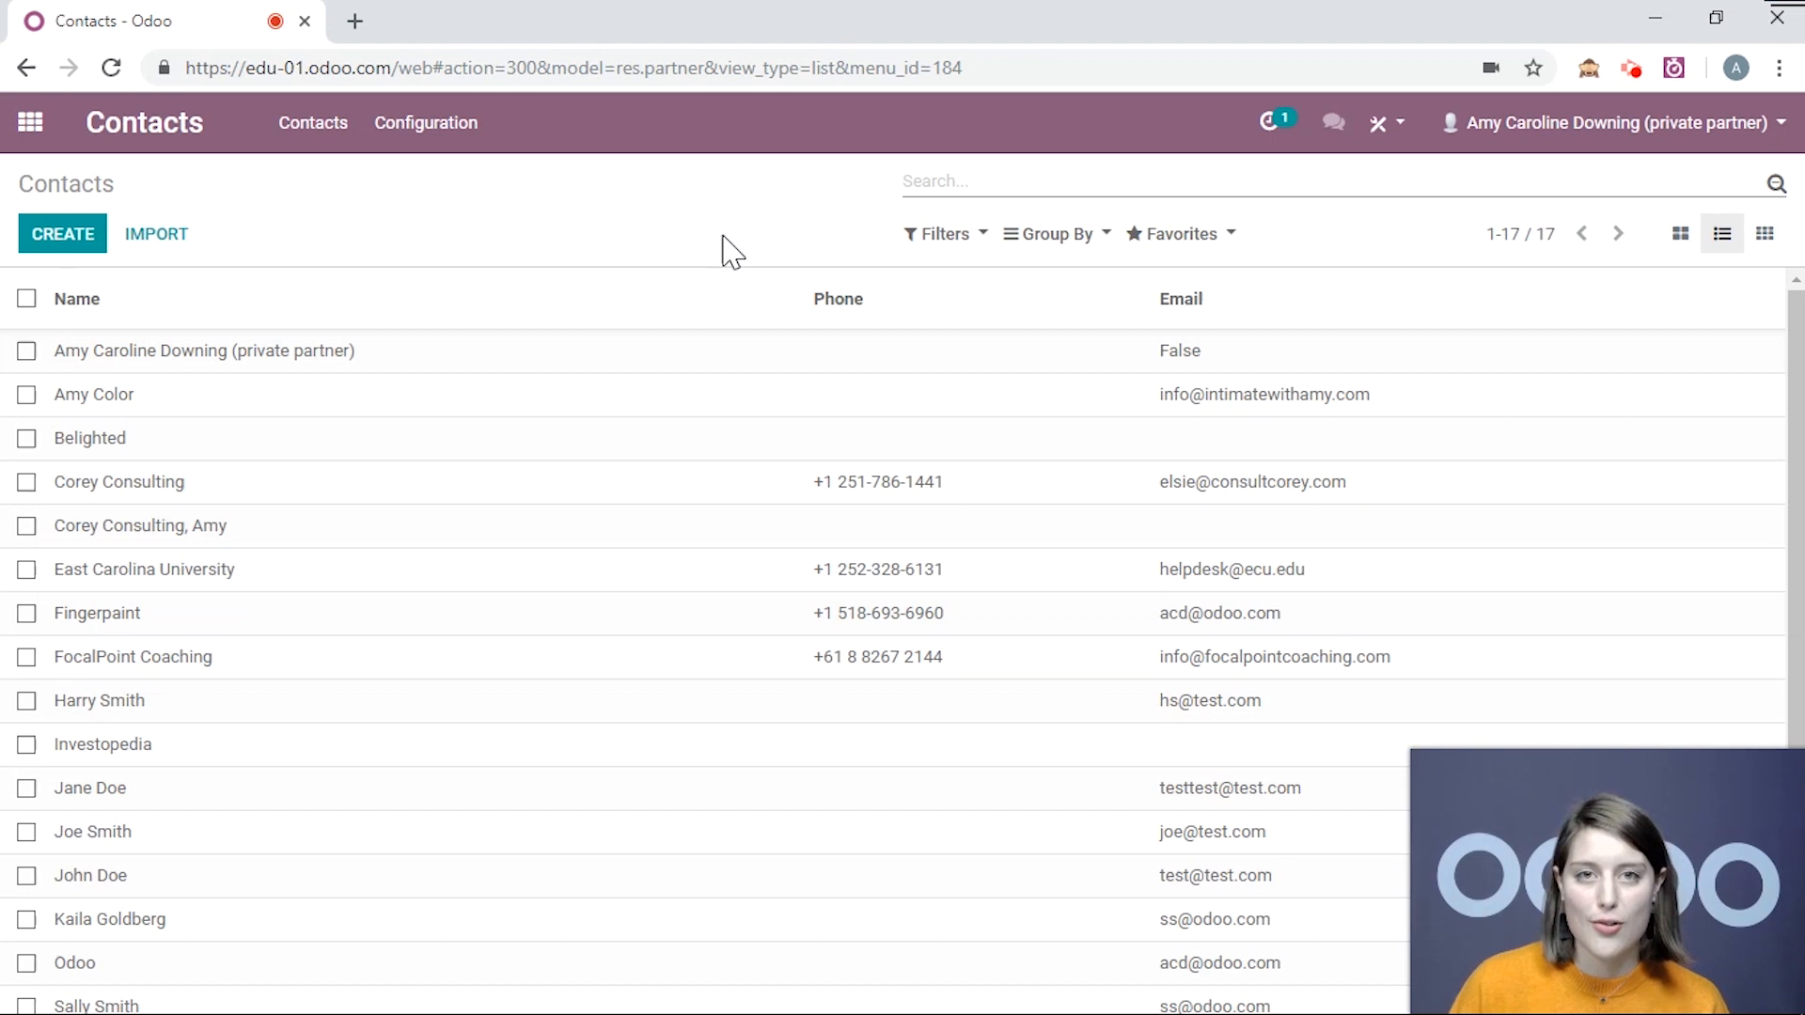
pyautogui.click(27, 395)
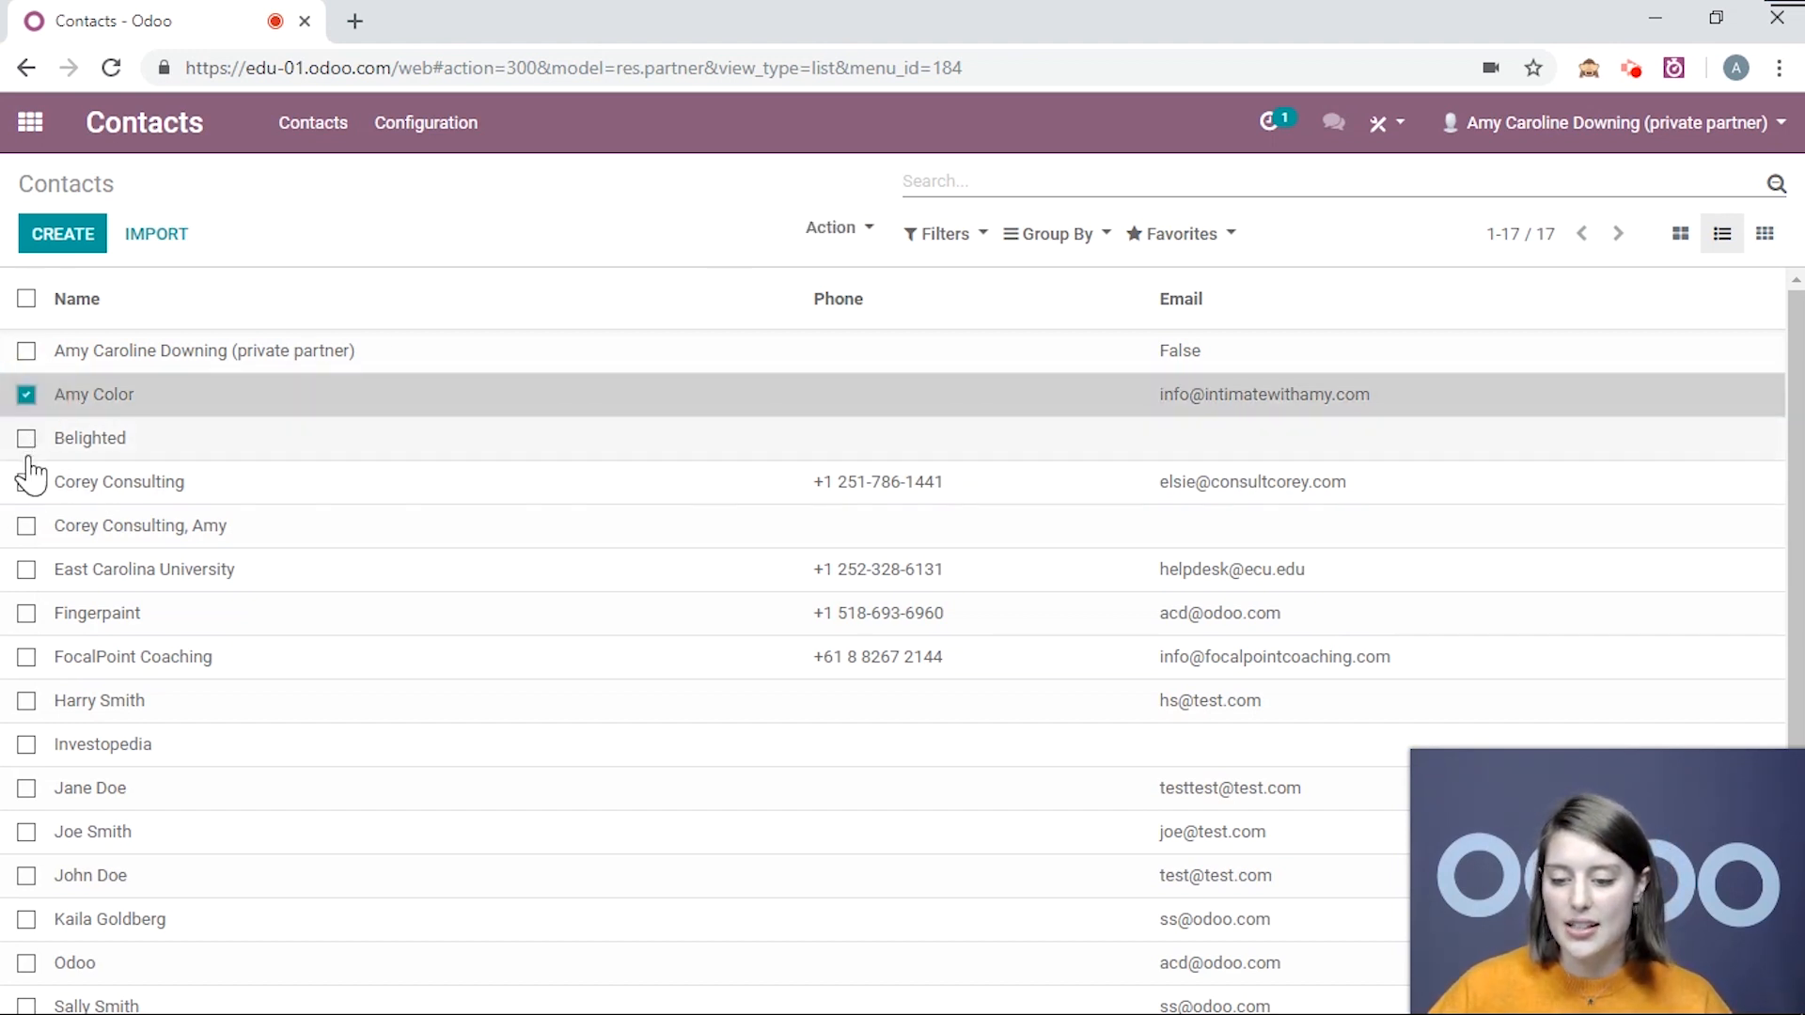
pyautogui.click(26, 439)
pyautogui.click(26, 482)
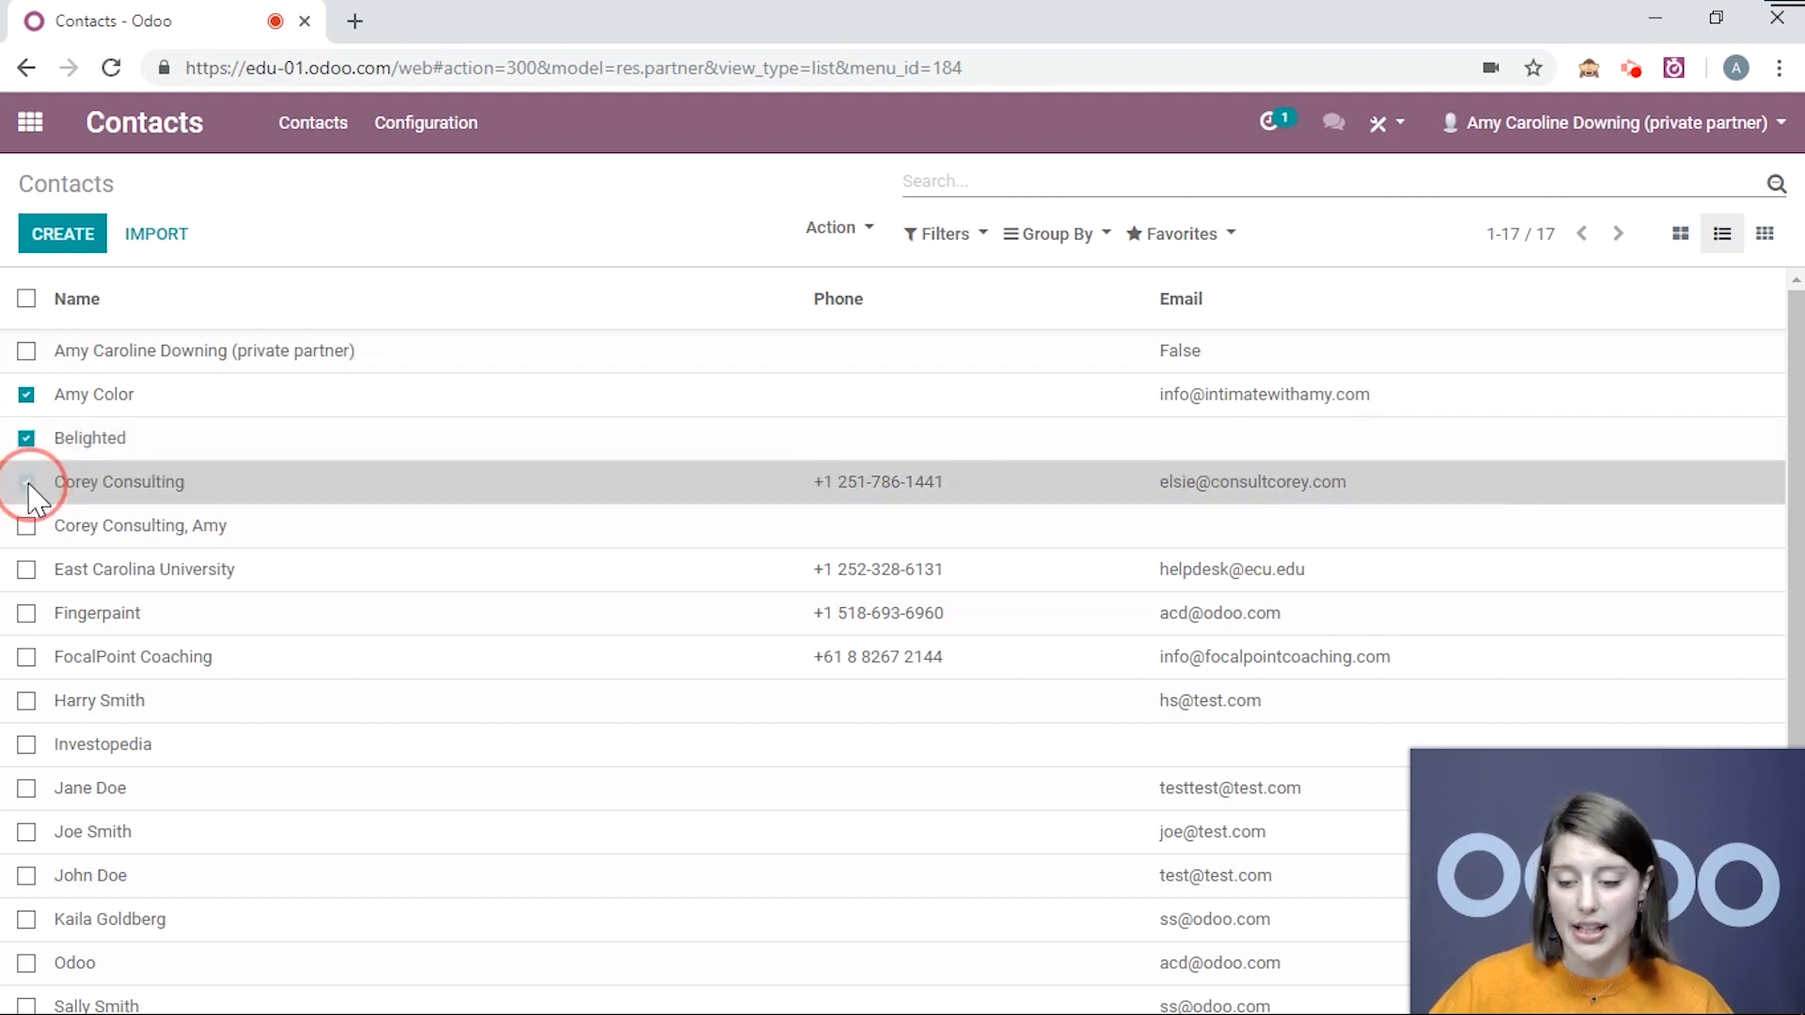
pyautogui.click(26, 525)
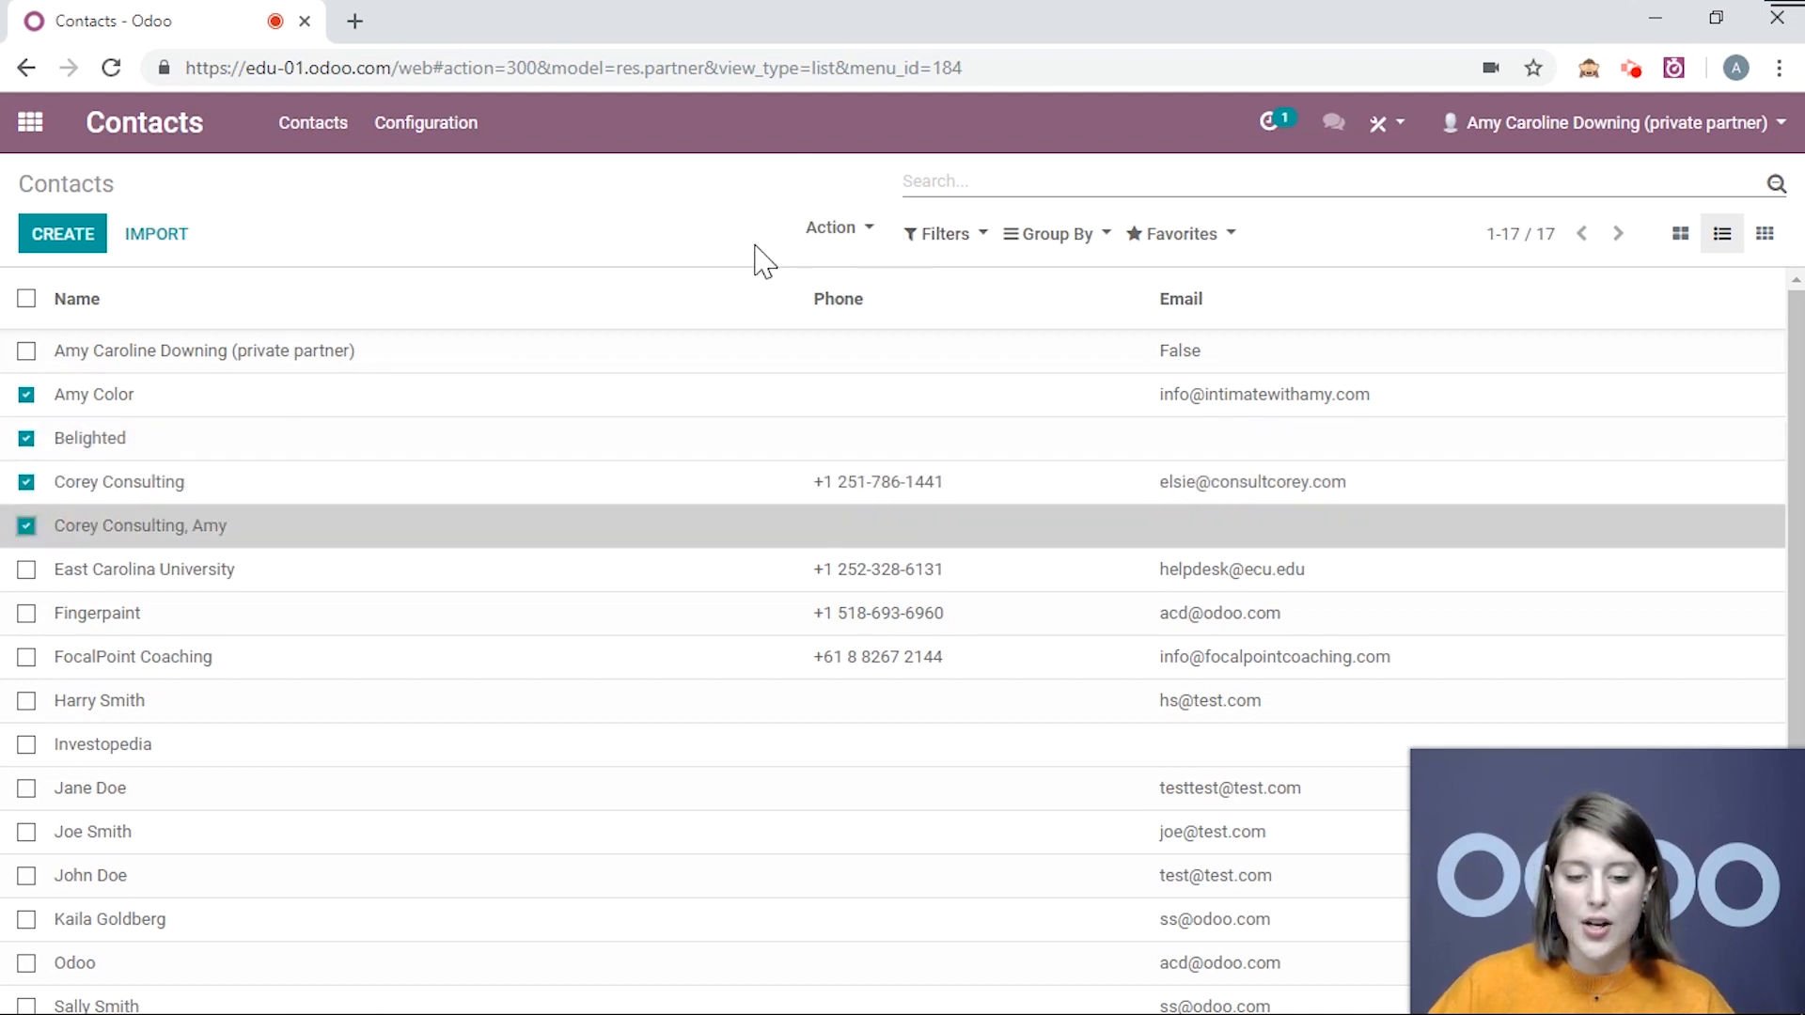
# Step: Start an import-compatible export of the selected contacts for updating data and add the Name field to it
pyautogui.click(827, 228)
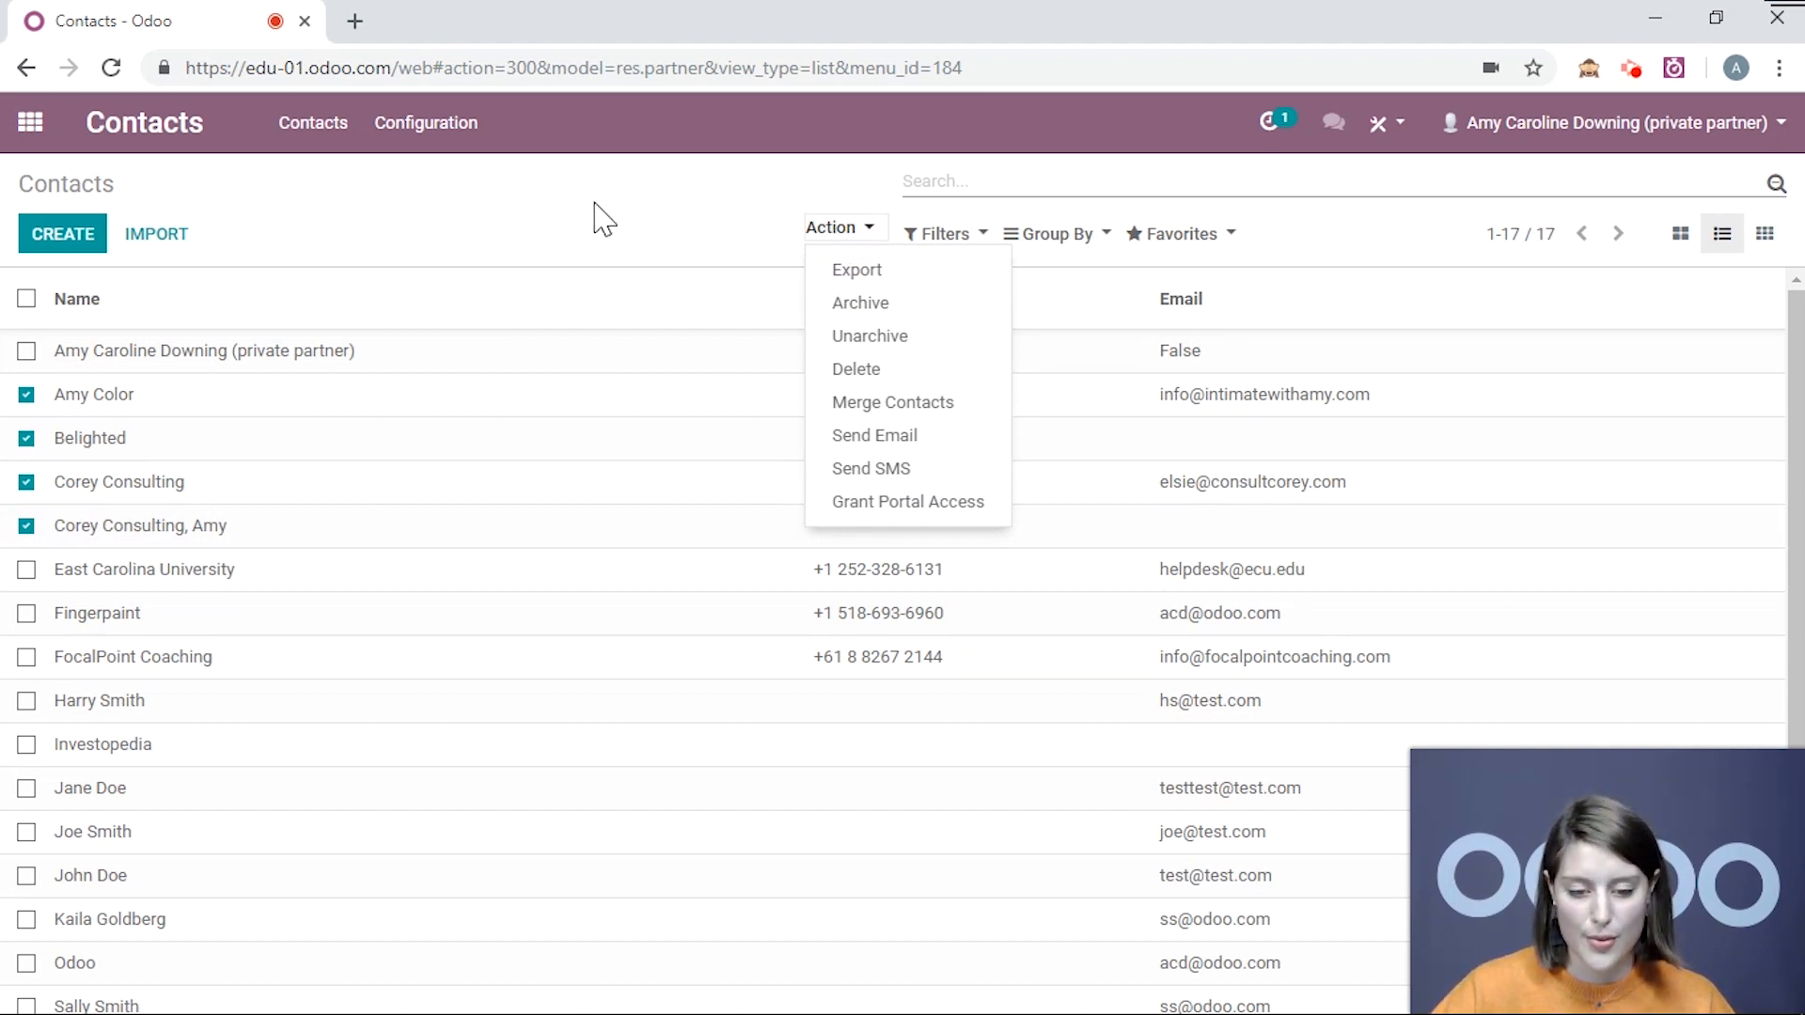
pyautogui.click(875, 281)
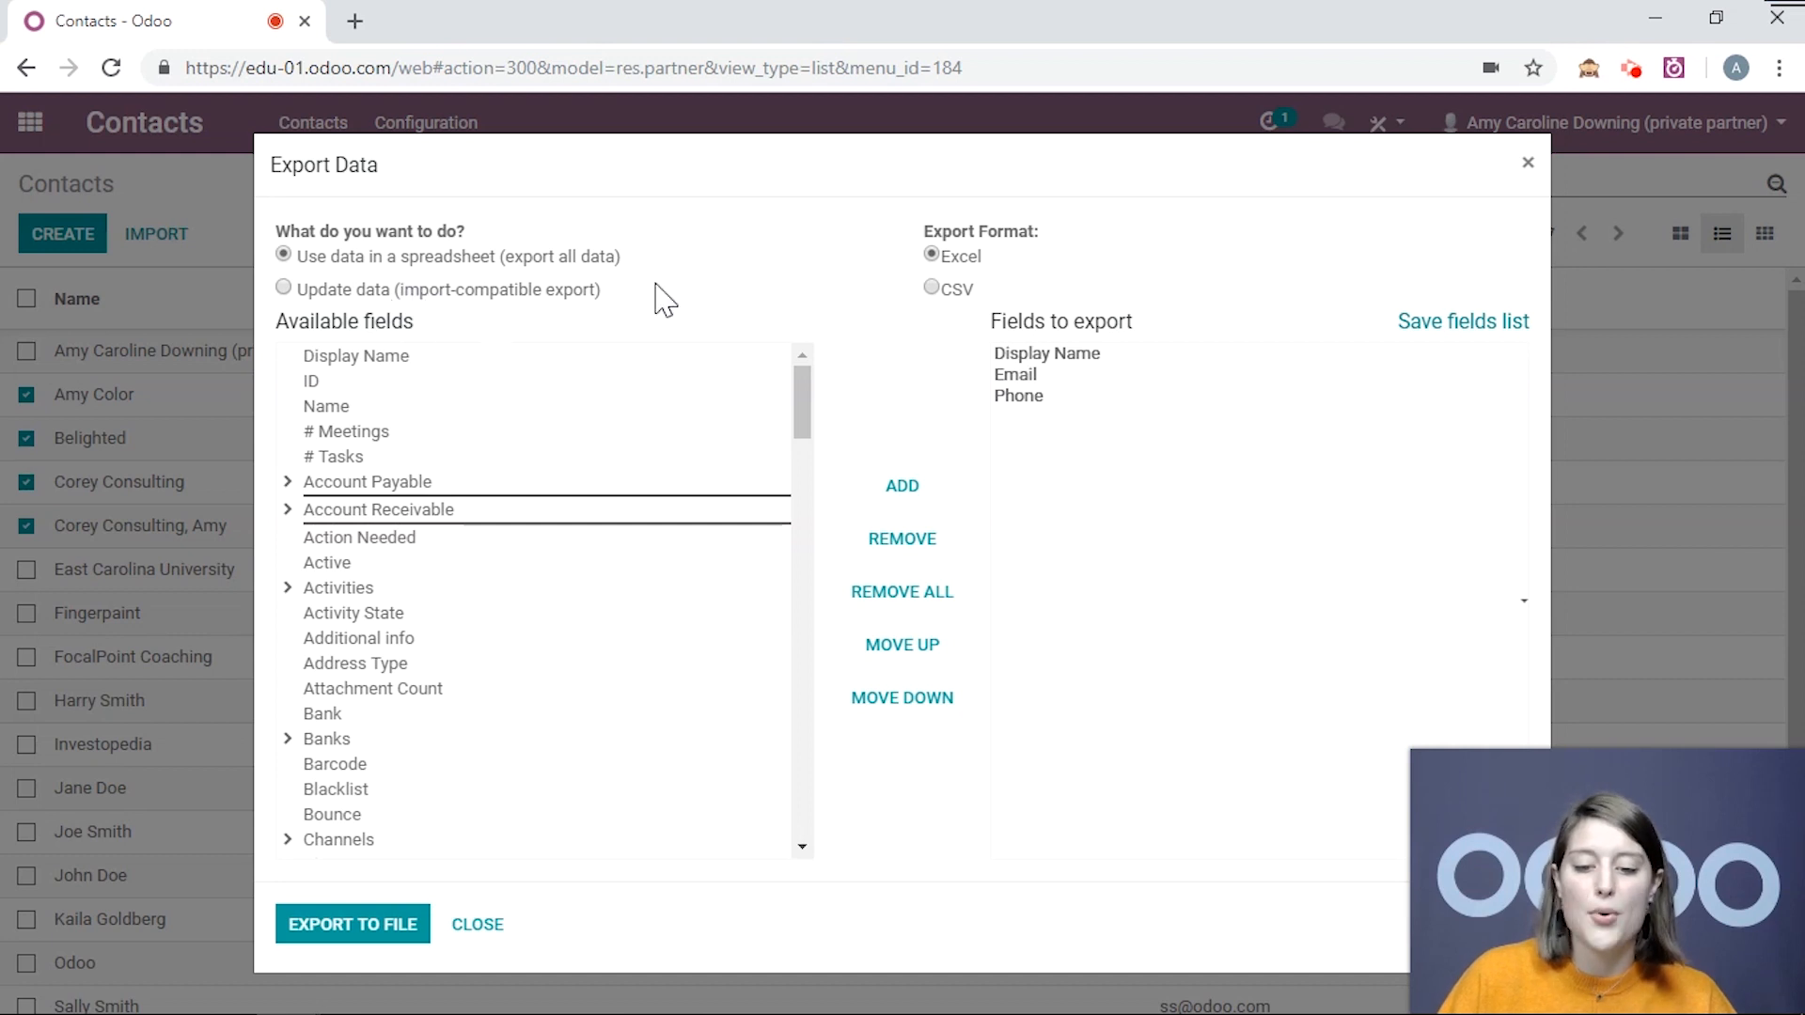
pyautogui.click(287, 292)
pyautogui.click(359, 383)
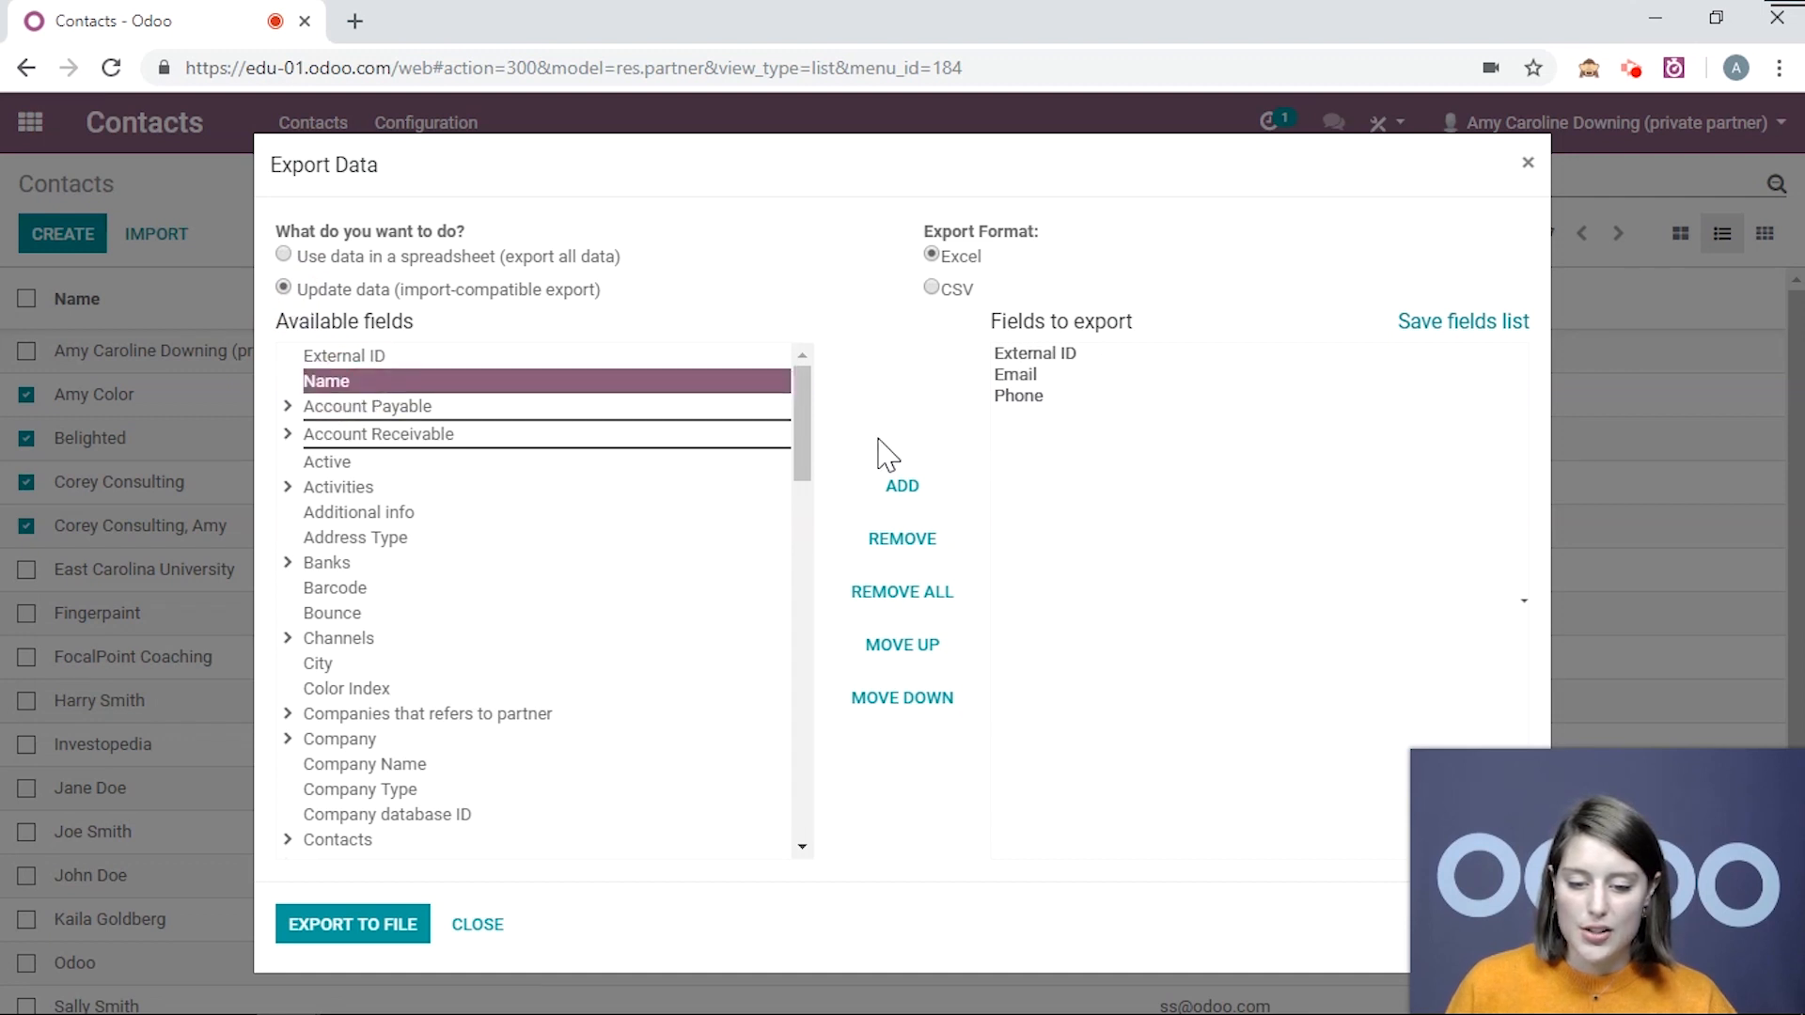
pyautogui.click(898, 485)
# Step: Add Country/Country Name and Email to the export fields, and close the export setup without exporting a file
pyautogui.scroll(-3, 381, 451)
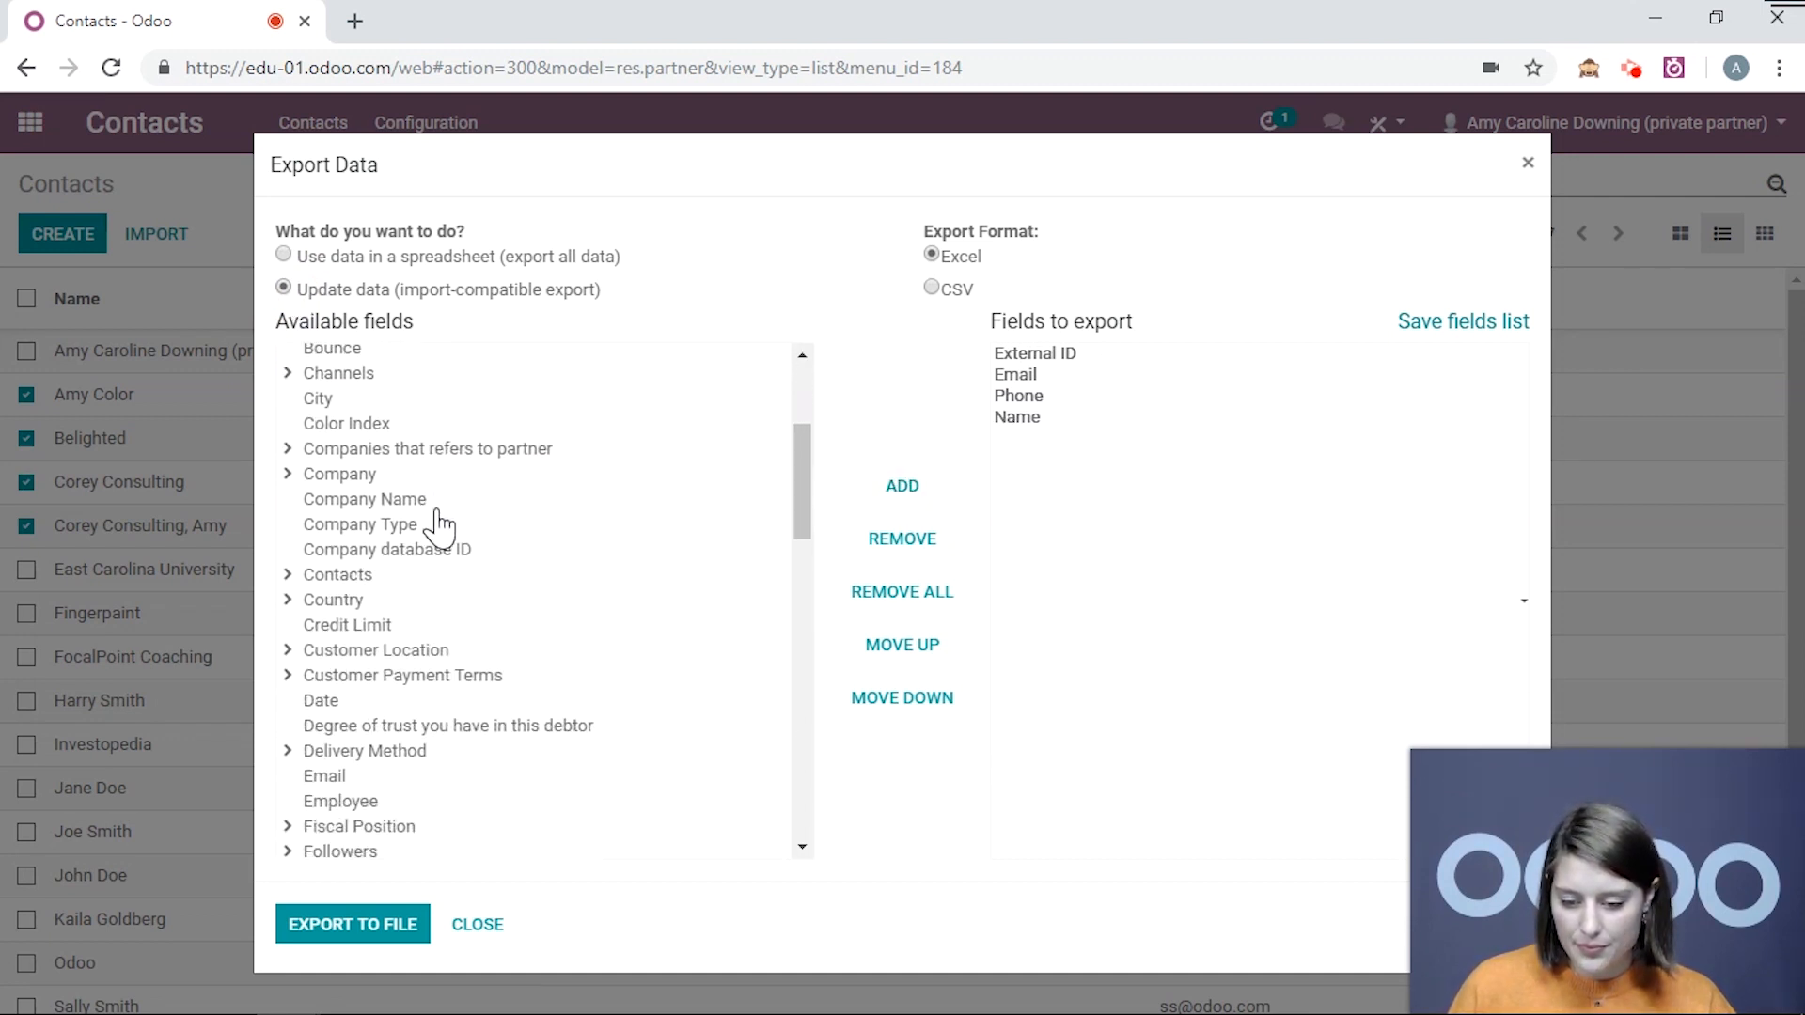
pyautogui.click(341, 600)
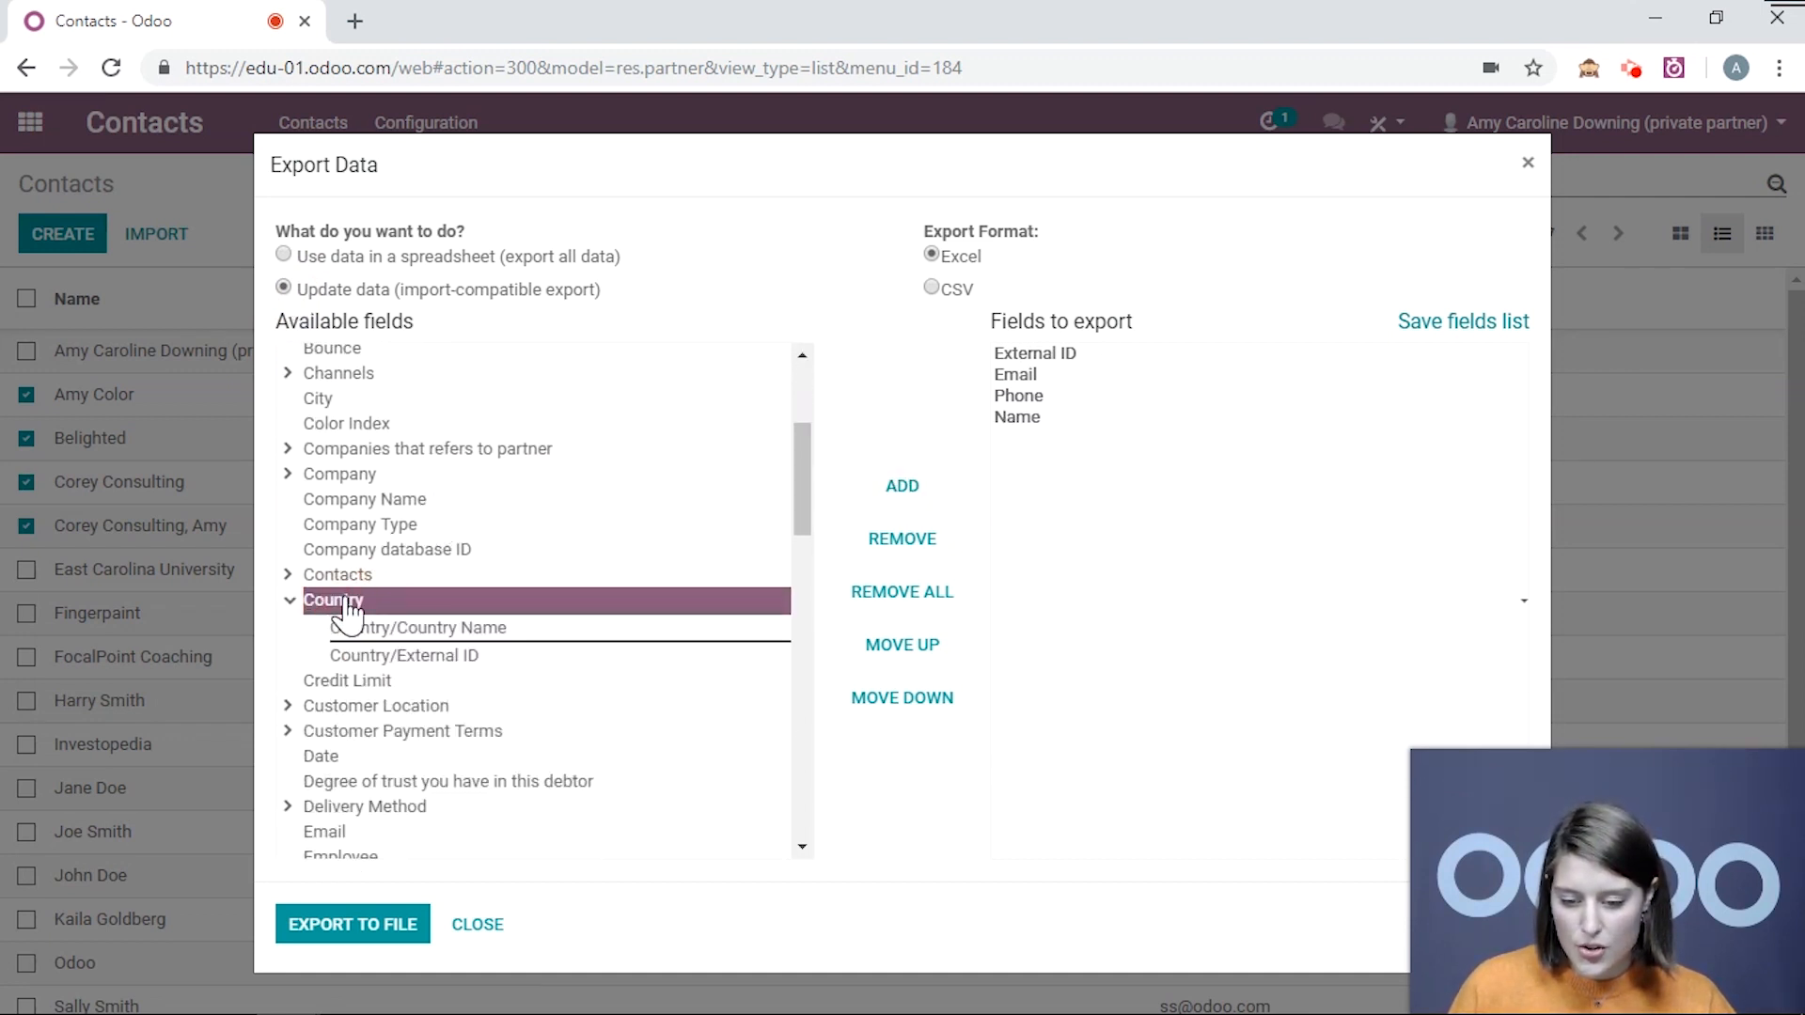
pyautogui.click(437, 630)
pyautogui.click(865, 487)
pyautogui.scroll(-3, 511, 592)
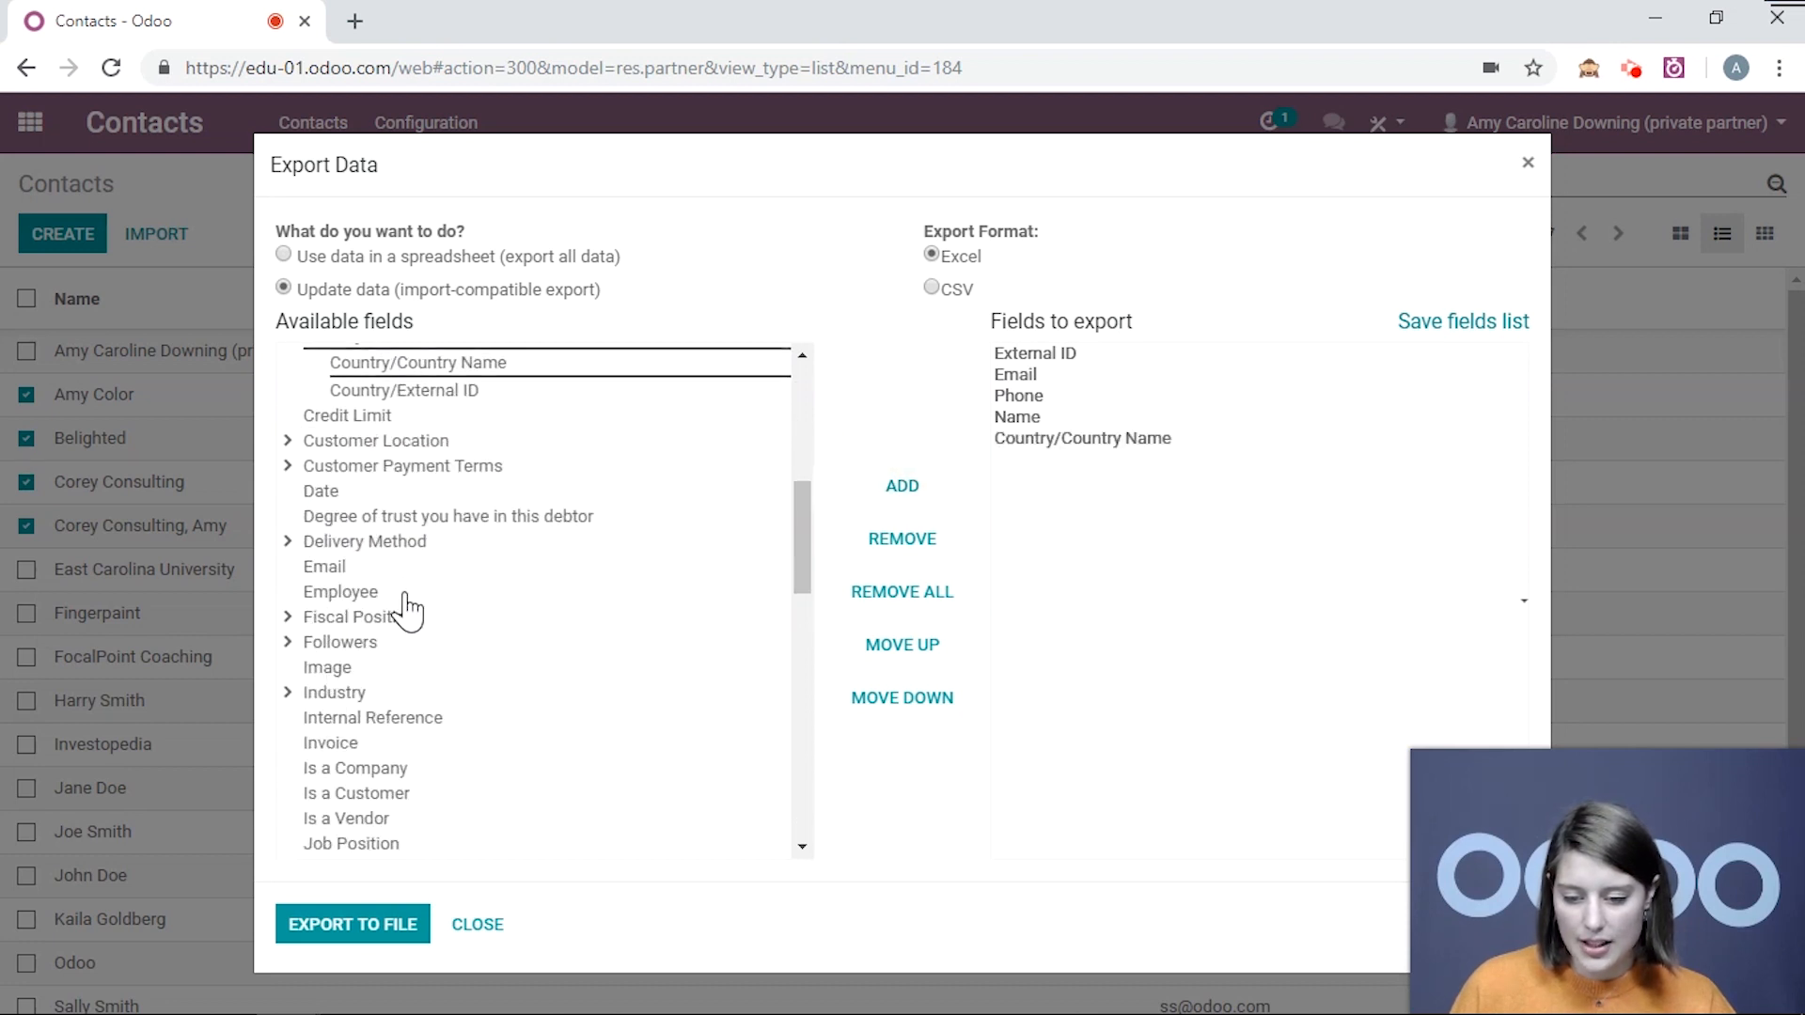
pyautogui.click(380, 567)
pyautogui.click(901, 489)
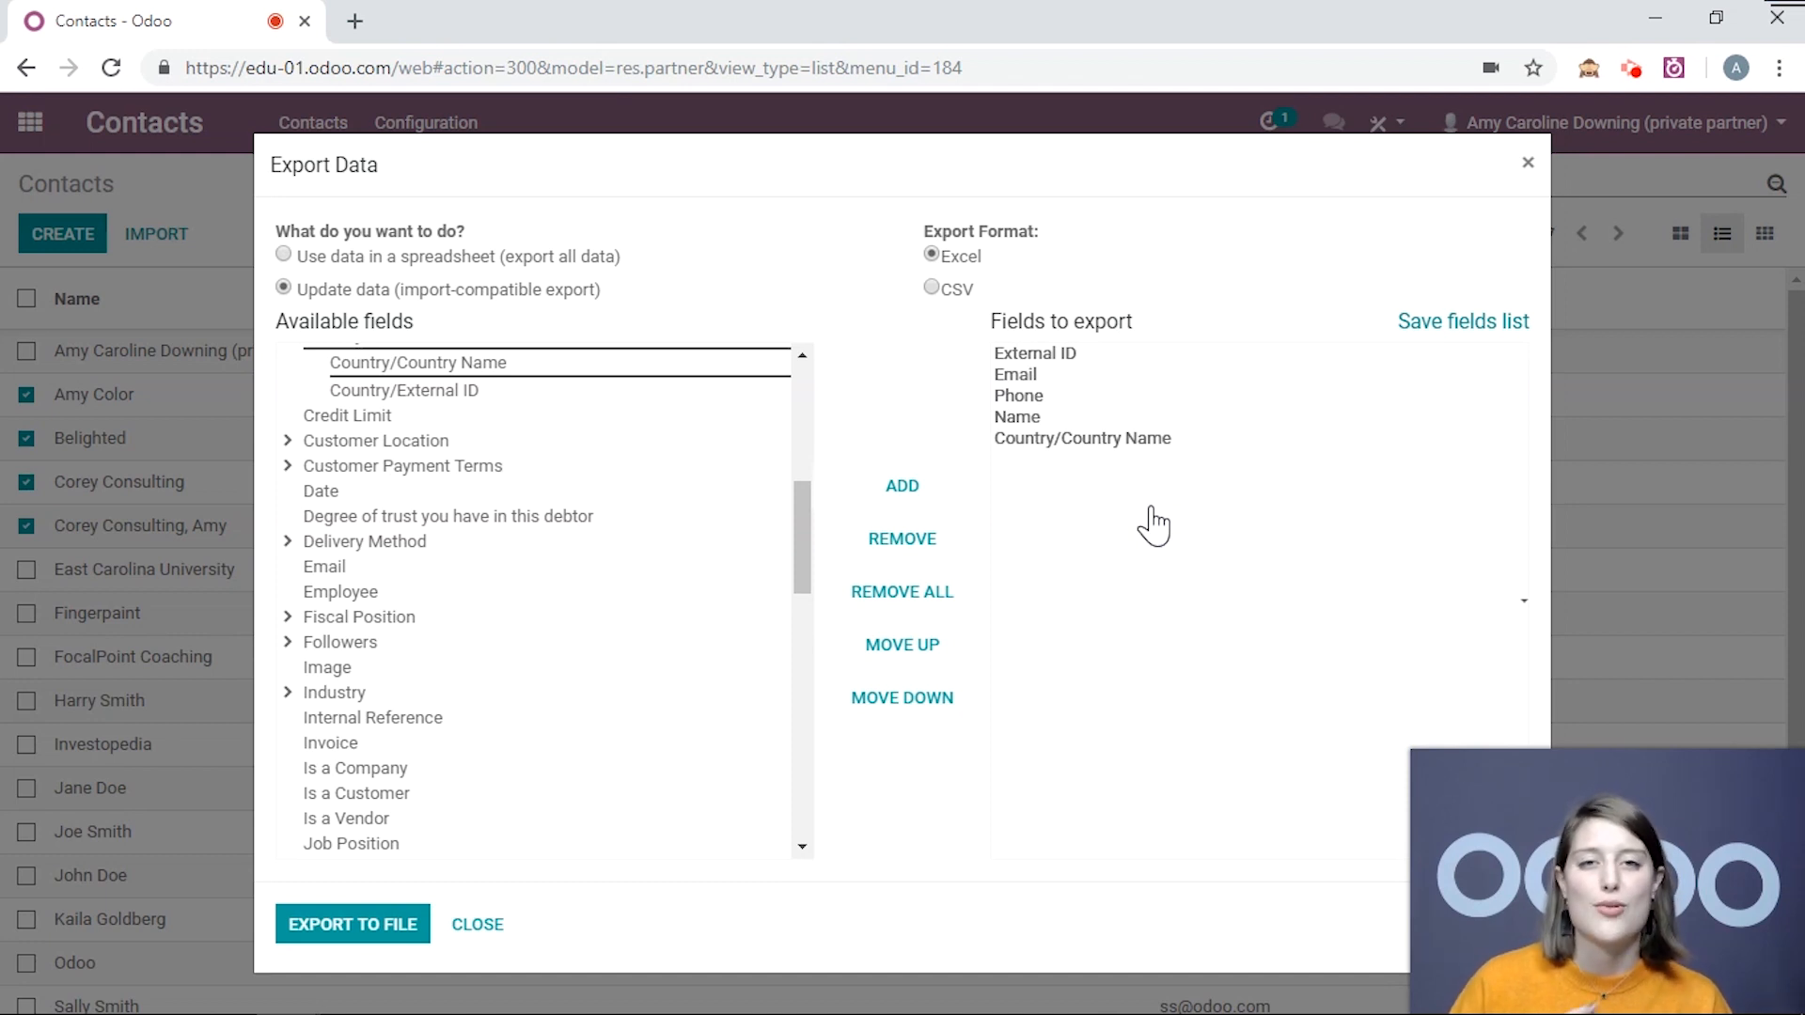
pyautogui.click(477, 924)
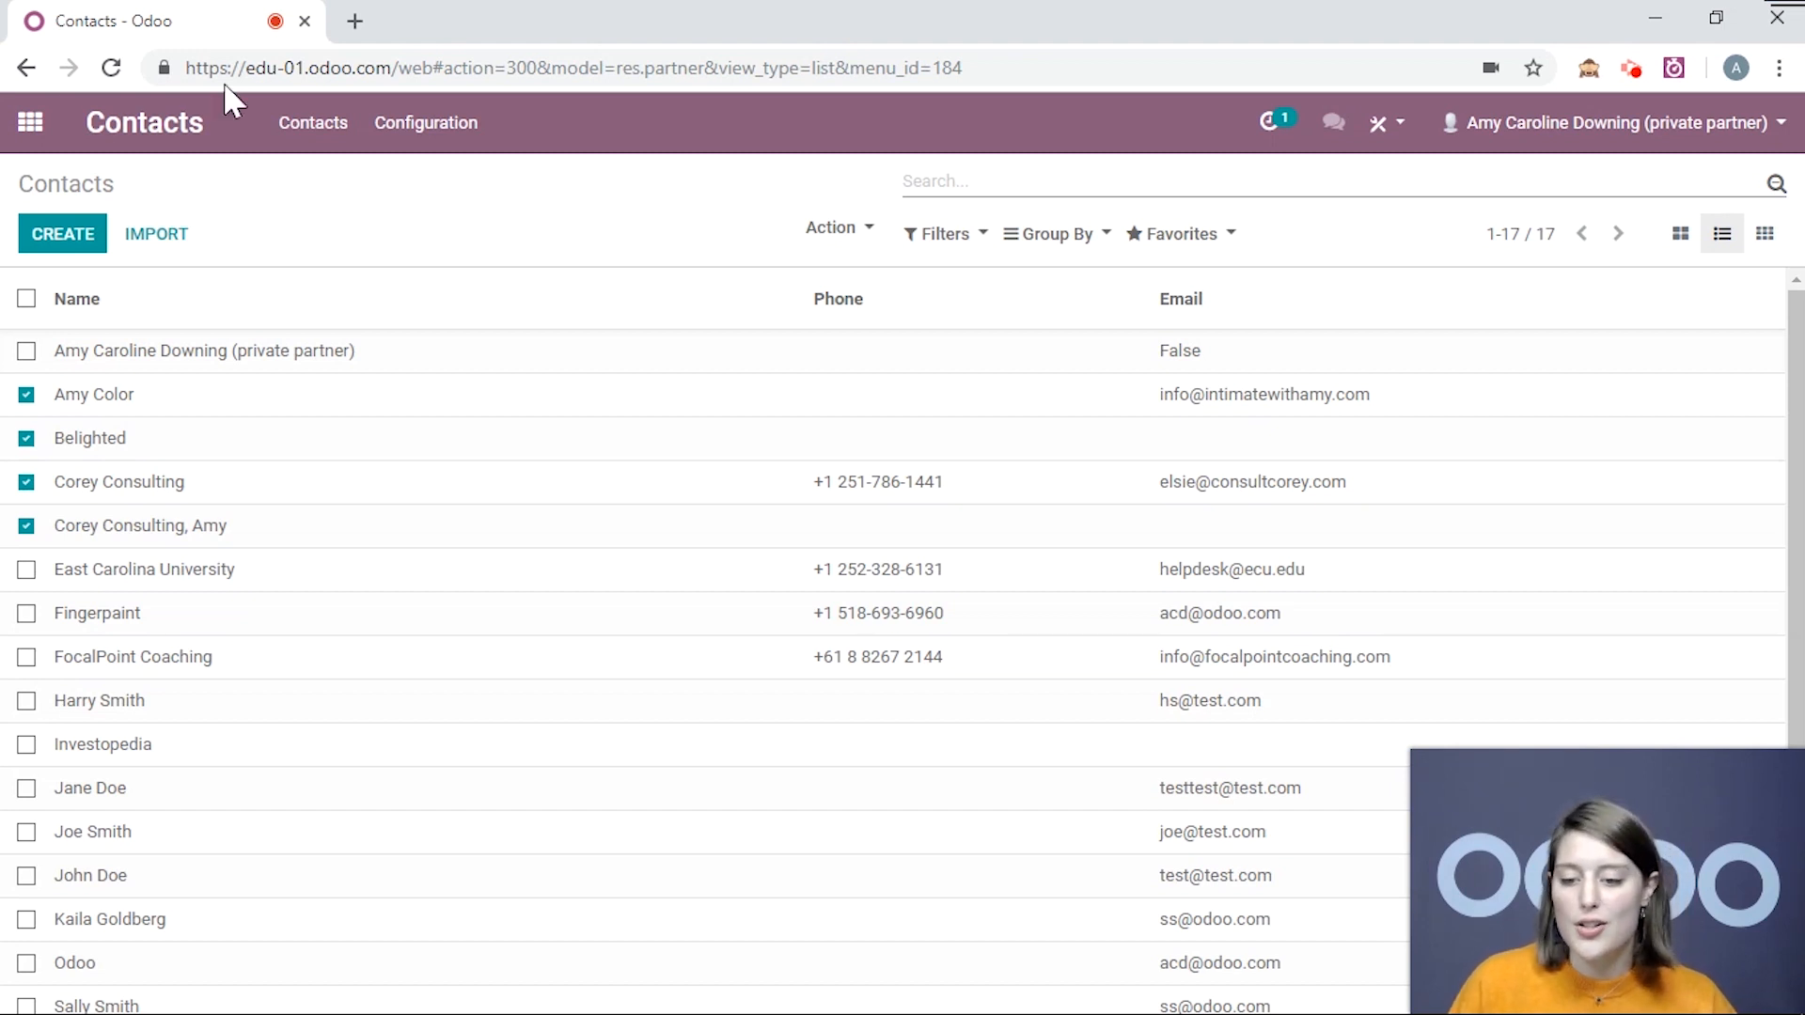
# Step: Start a contacts import and load the Excel file TTTT from the Screenpresso folder
pyautogui.click(168, 246)
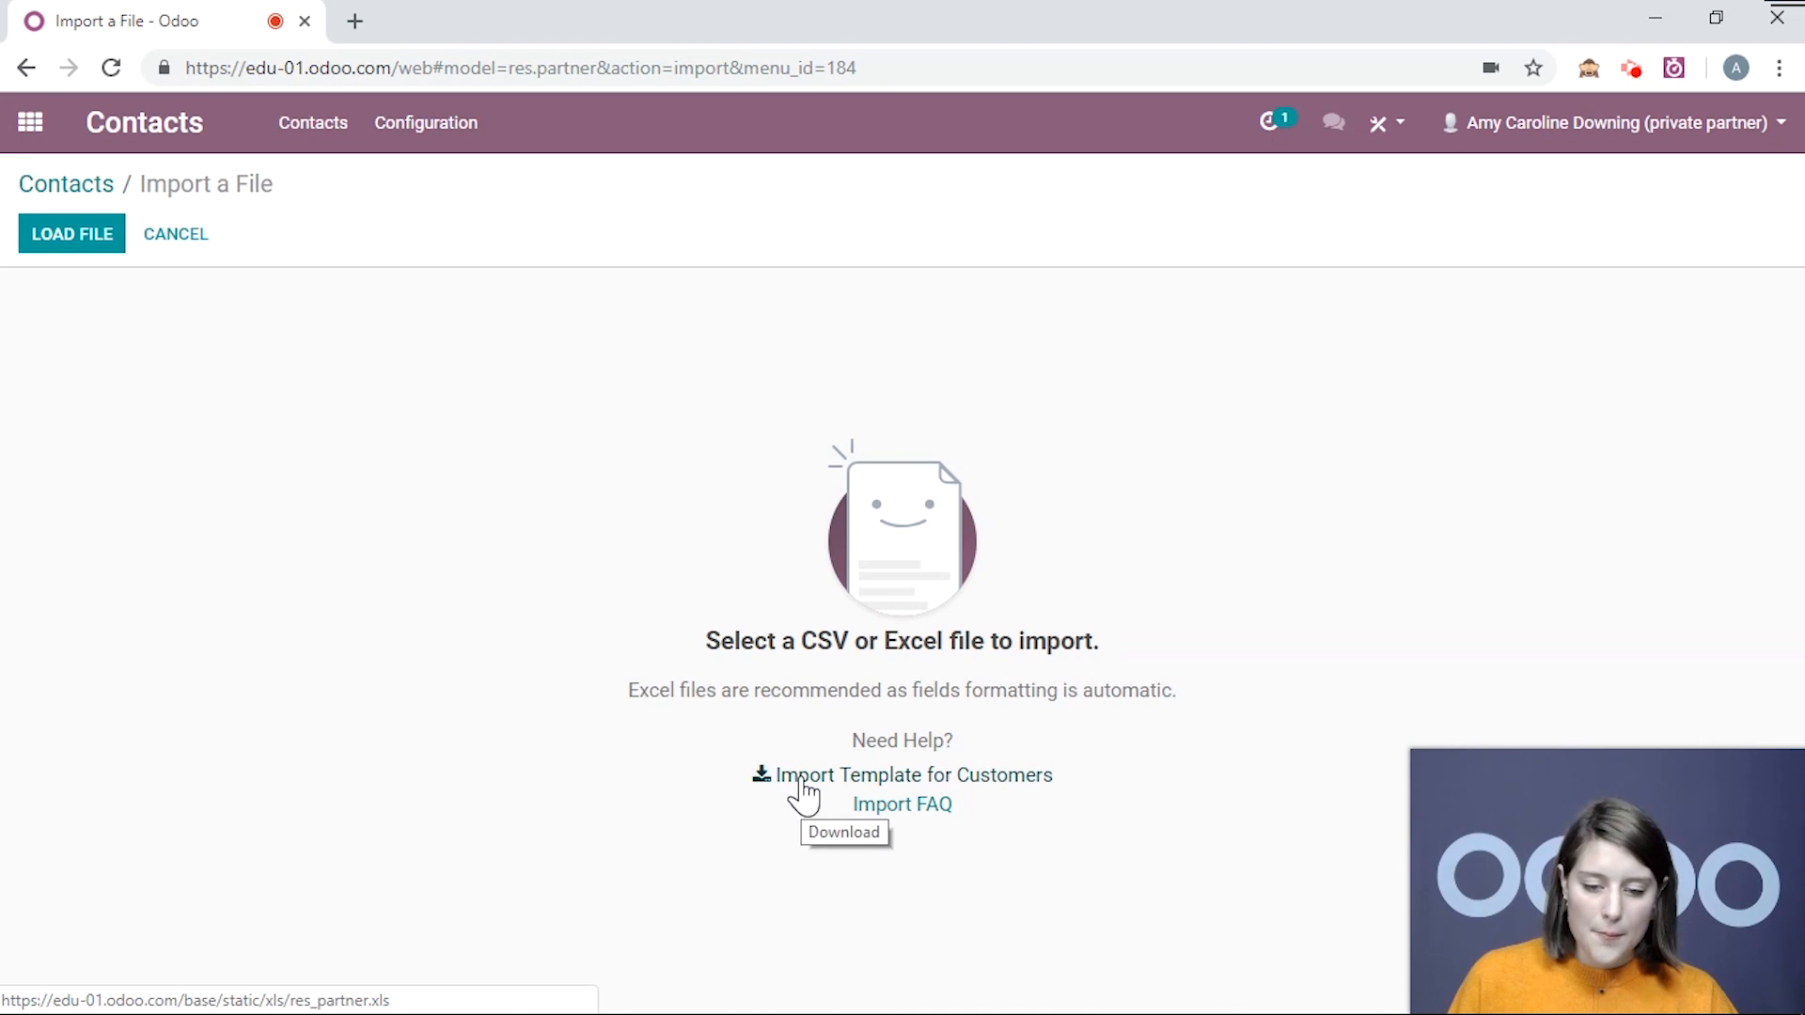
pyautogui.click(90, 233)
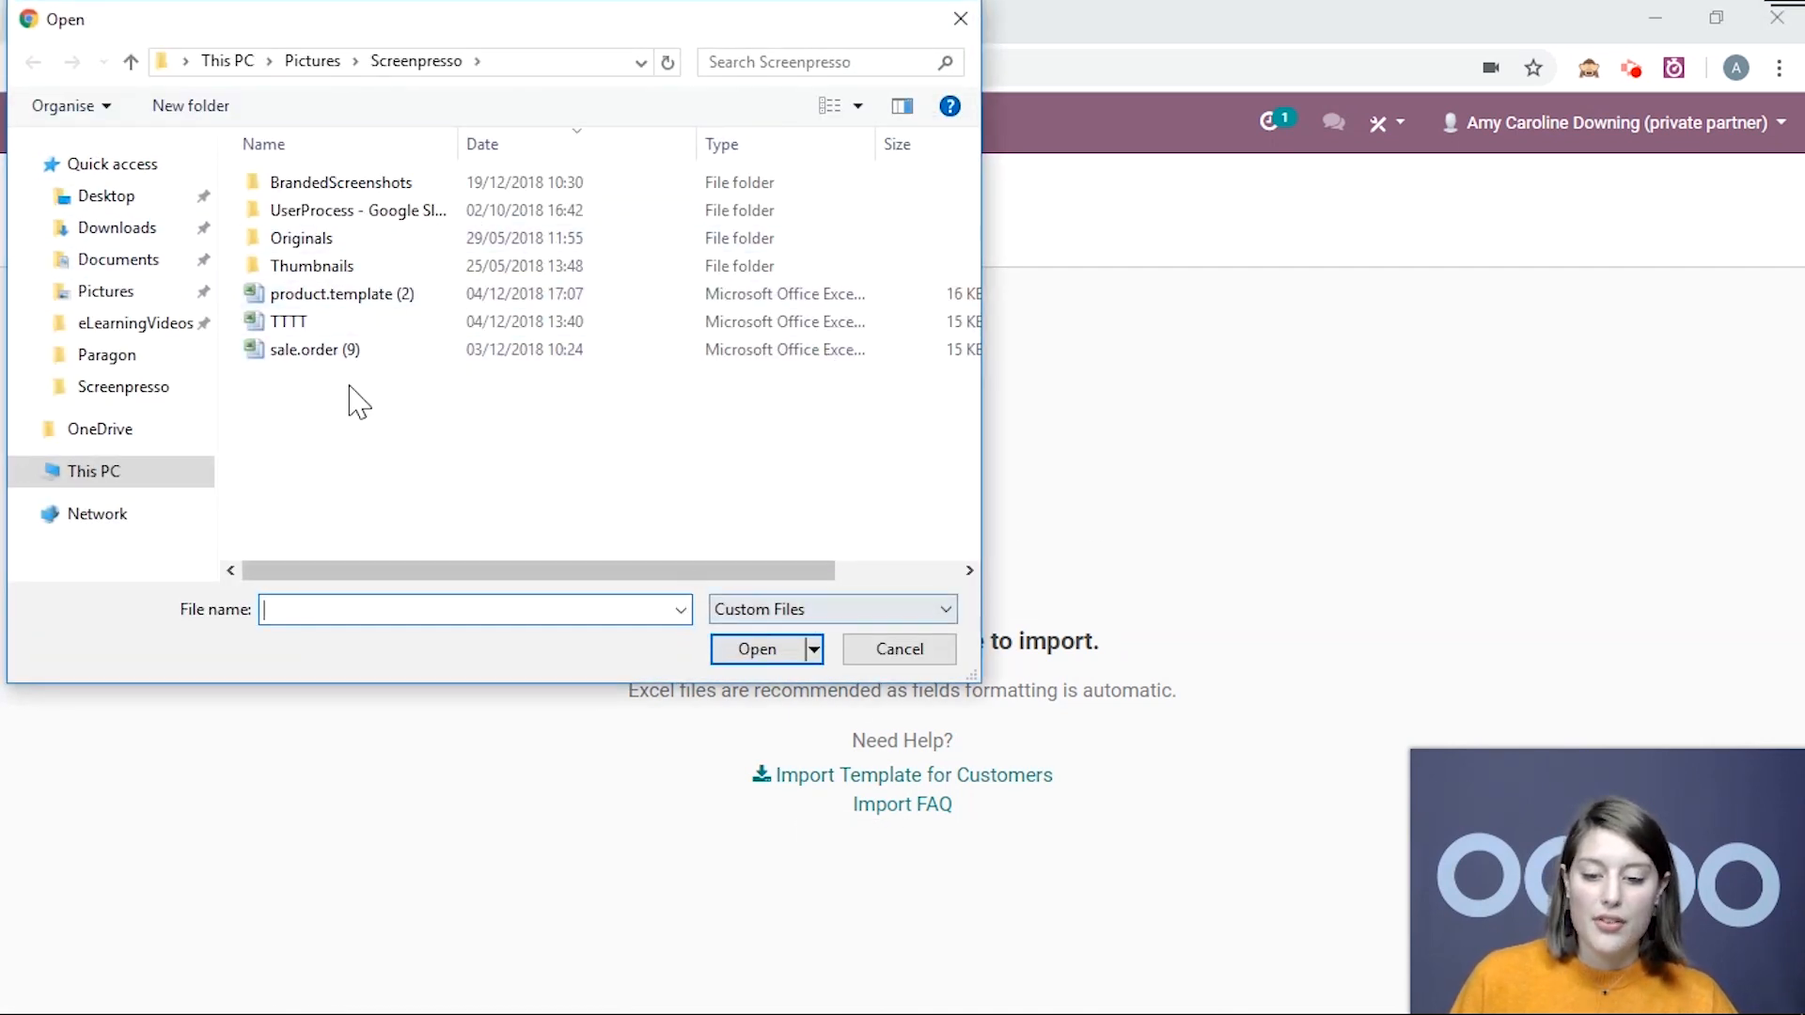
pyautogui.click(336, 325)
pyautogui.click(757, 650)
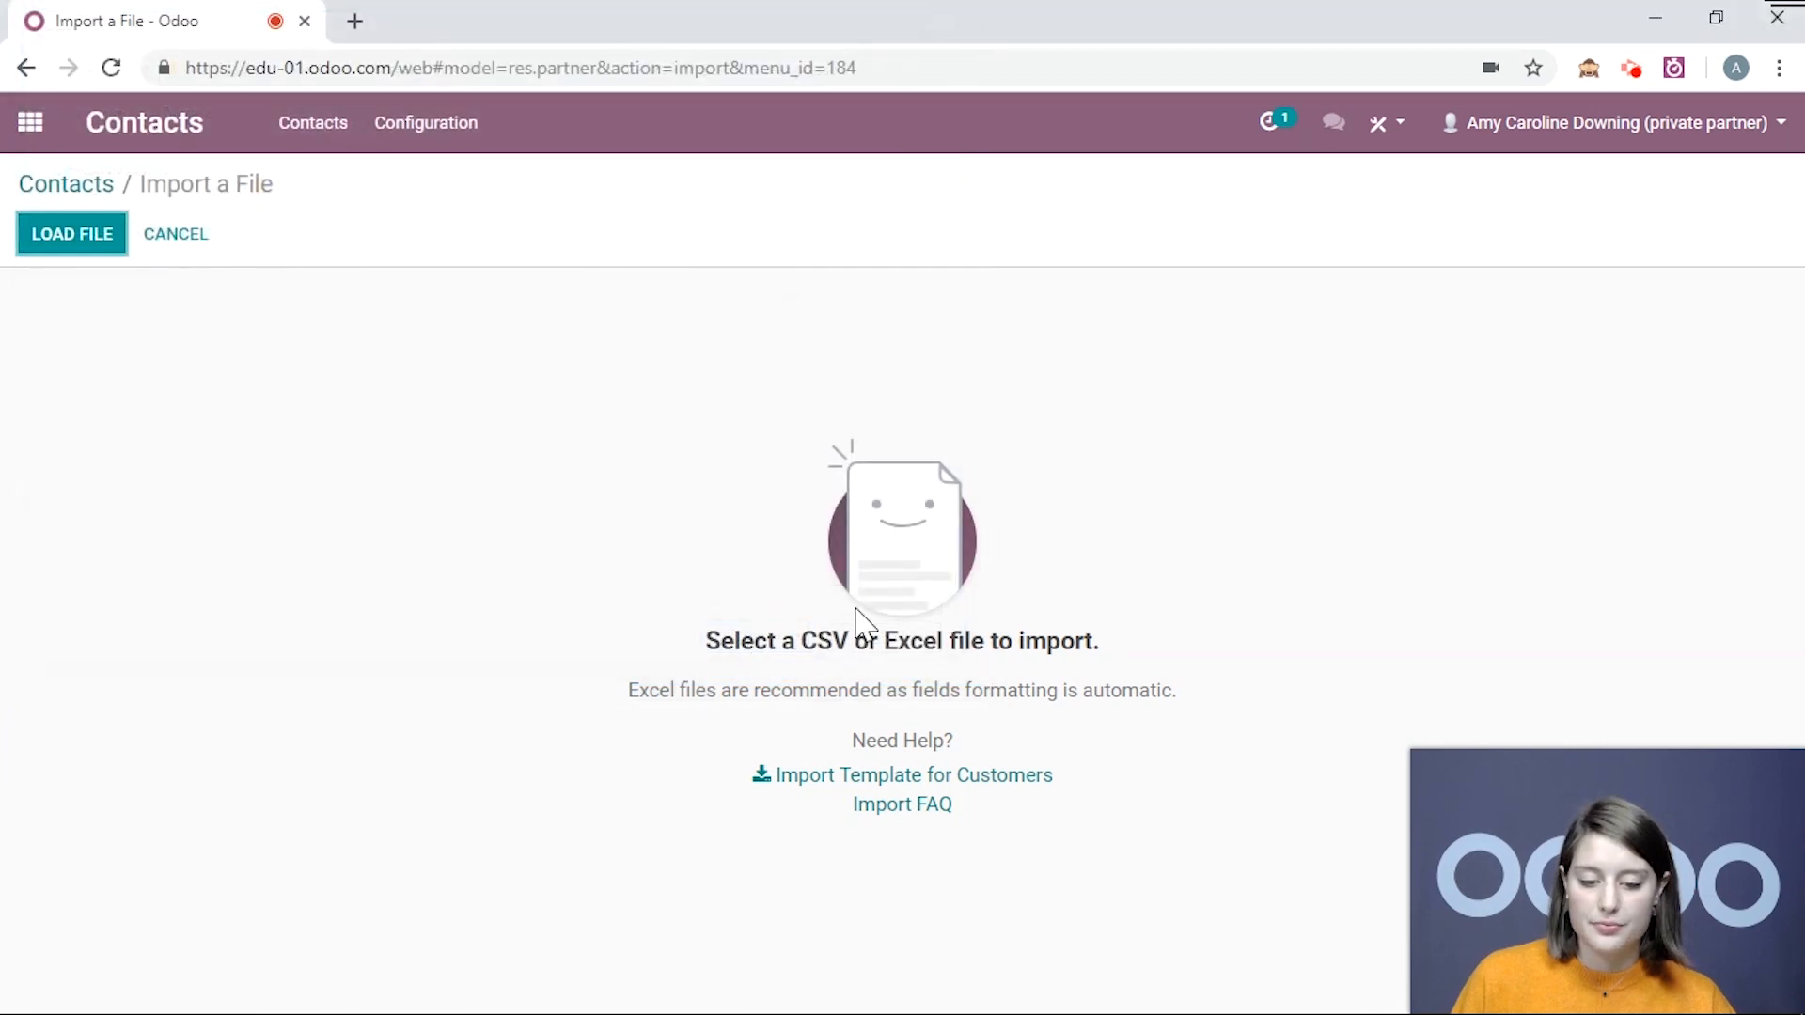